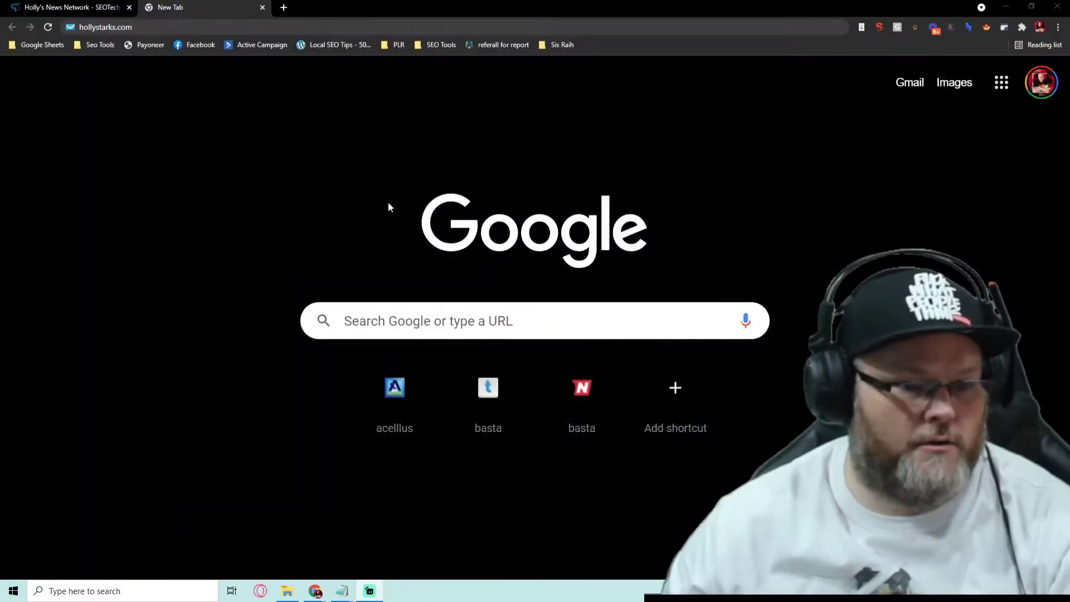
# - Load hollystarks.com, then open its Store page in a new tab and close it
pyautogui.press('Return')
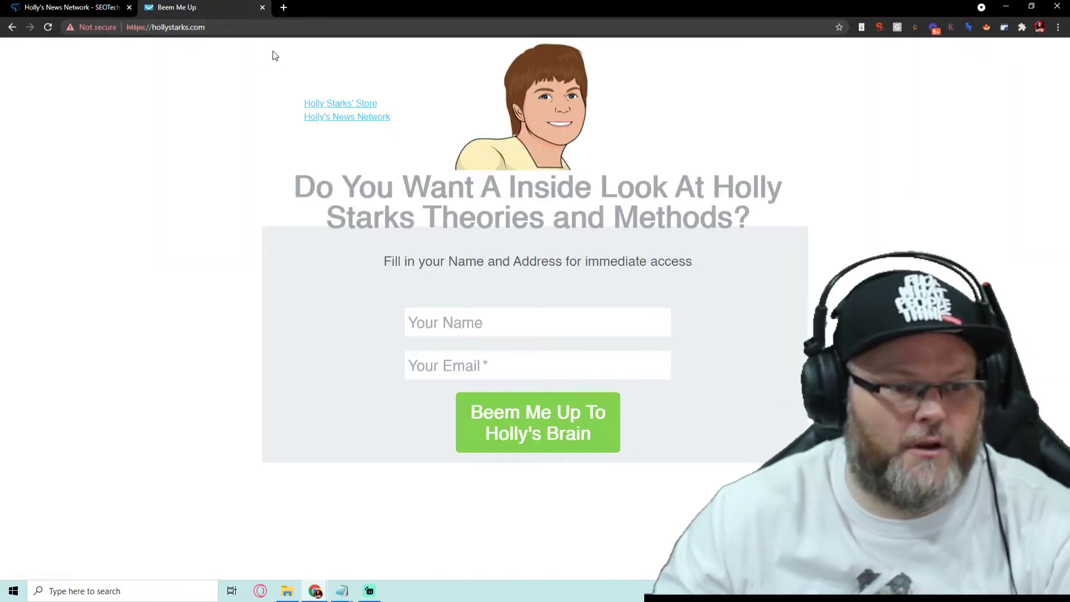
pyautogui.click(328, 107)
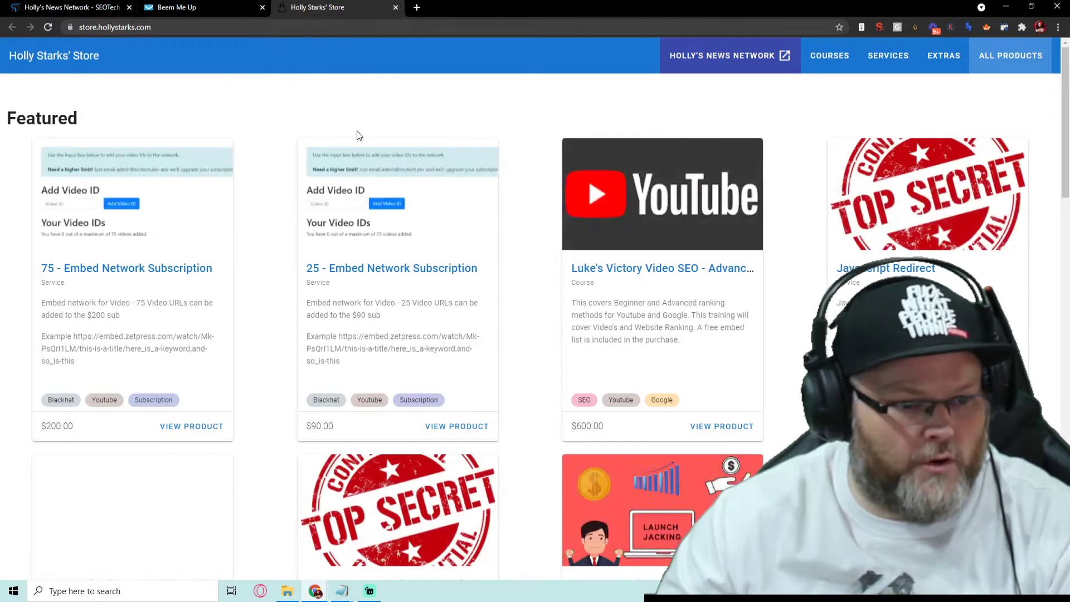
pyautogui.click(397, 7)
# - Open Holly's News Network in a new tab and close the leftover Holly Starks page
pyautogui.click(347, 120)
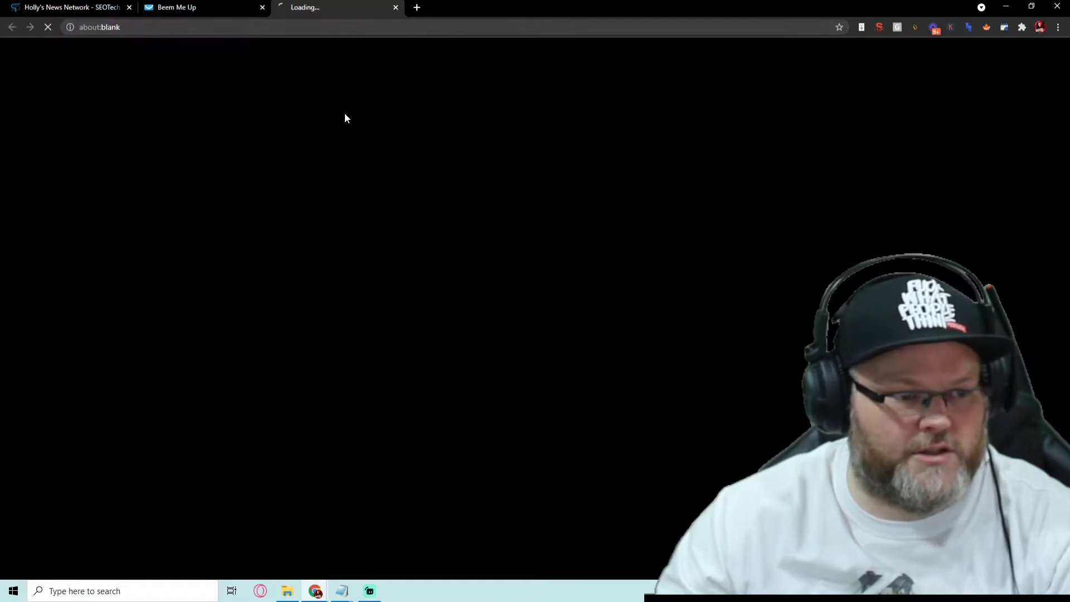
pyautogui.click(263, 7)
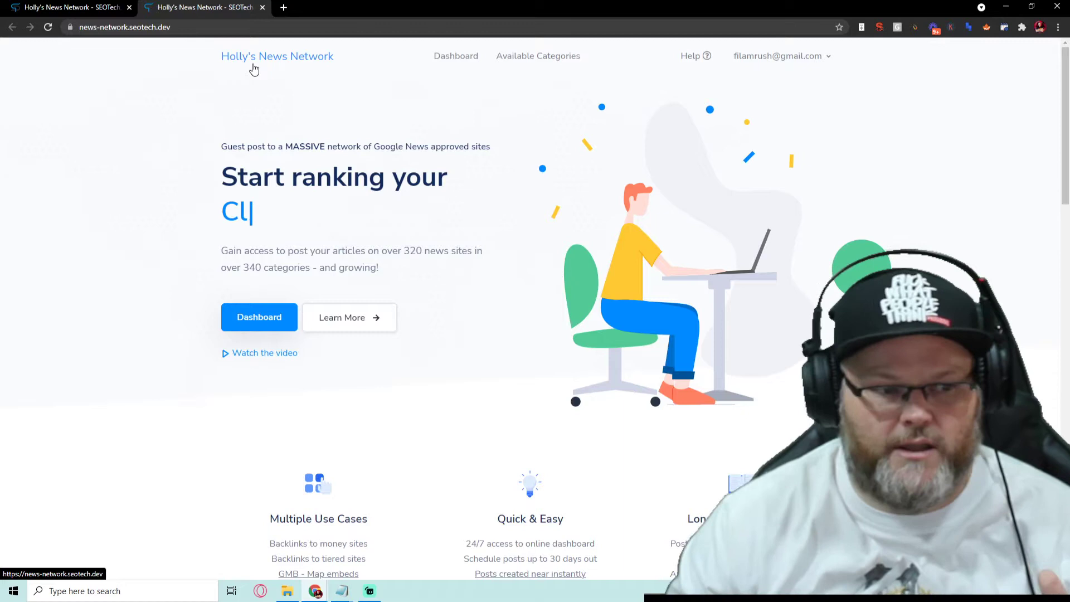
pyautogui.click(69, 7)
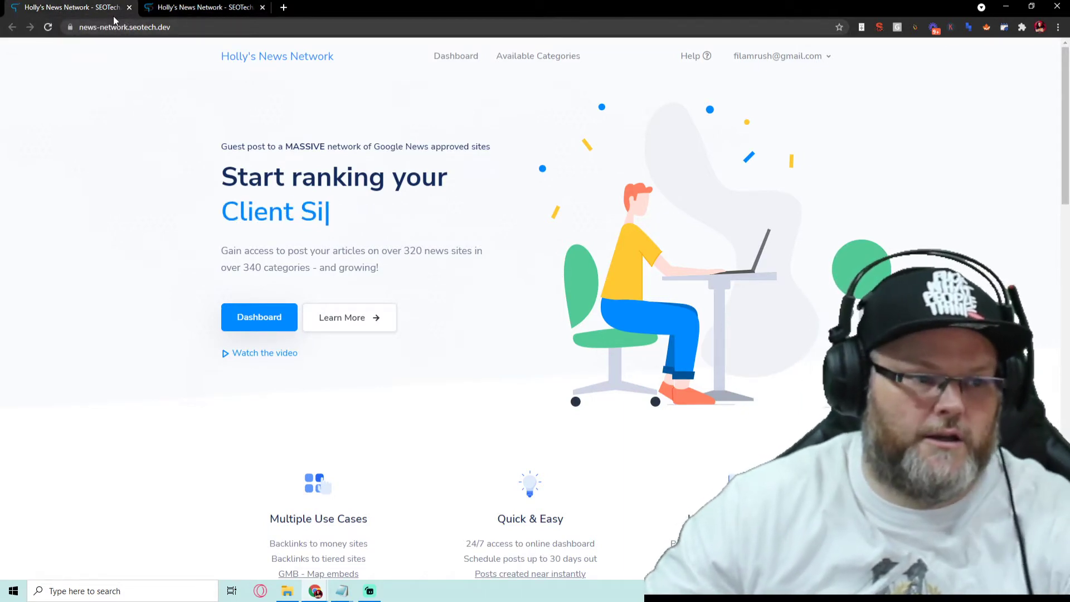
pyautogui.click(126, 27)
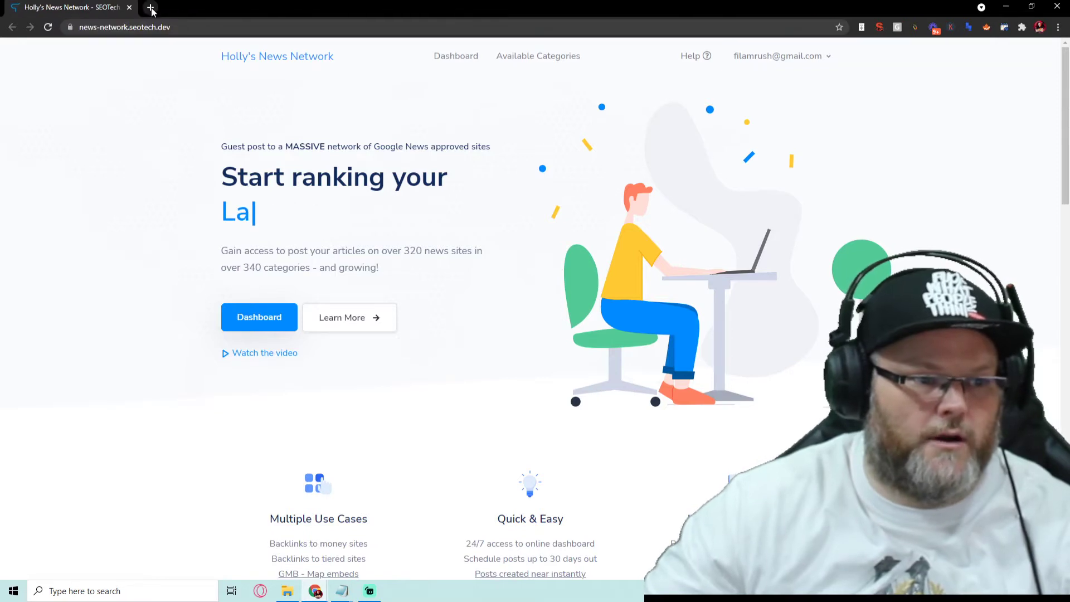
# - Open the 'Dashboard - SEOTech.dev' bookmark from the SEO Tools folder in a new tab
pyautogui.click(151, 9)
pyautogui.click(436, 44)
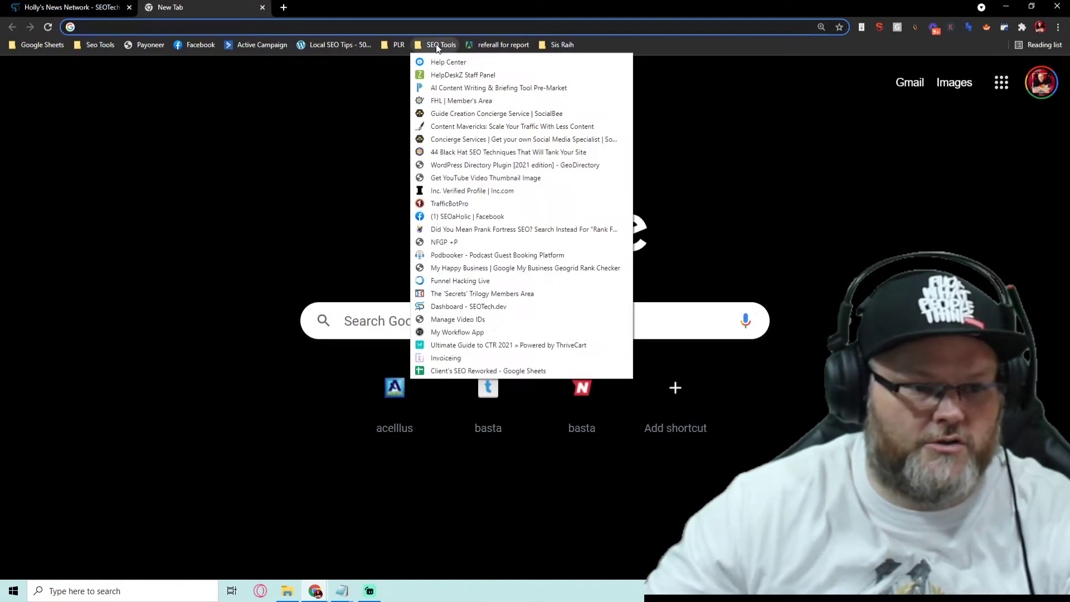
pyautogui.click(458, 312)
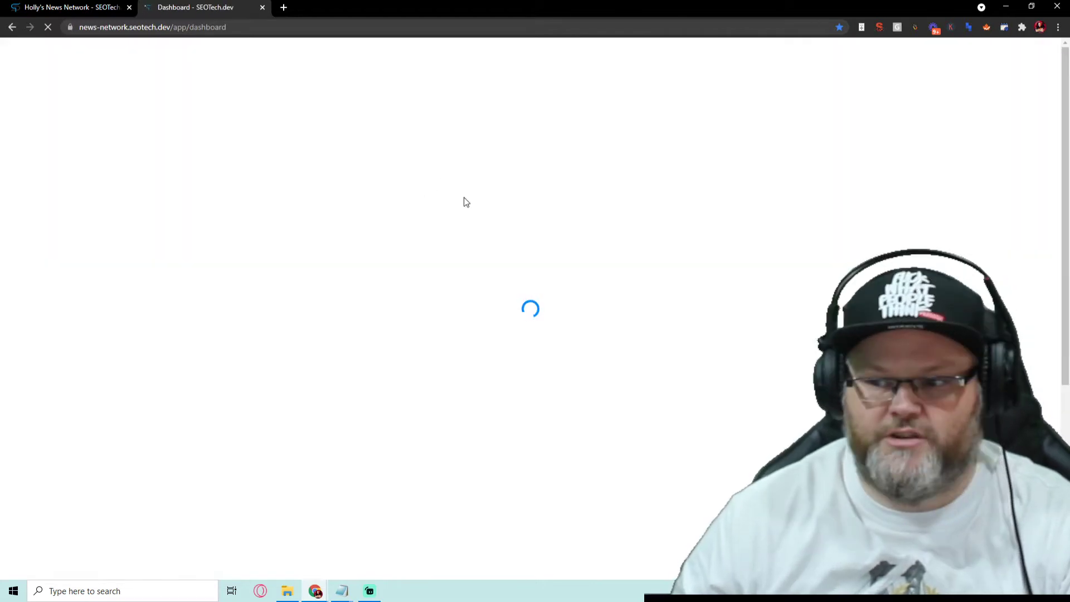
# - Select the title of Rank Fortress's 'Best Local SEO Course' blog post, then return to the dashboard
pyautogui.click(284, 8)
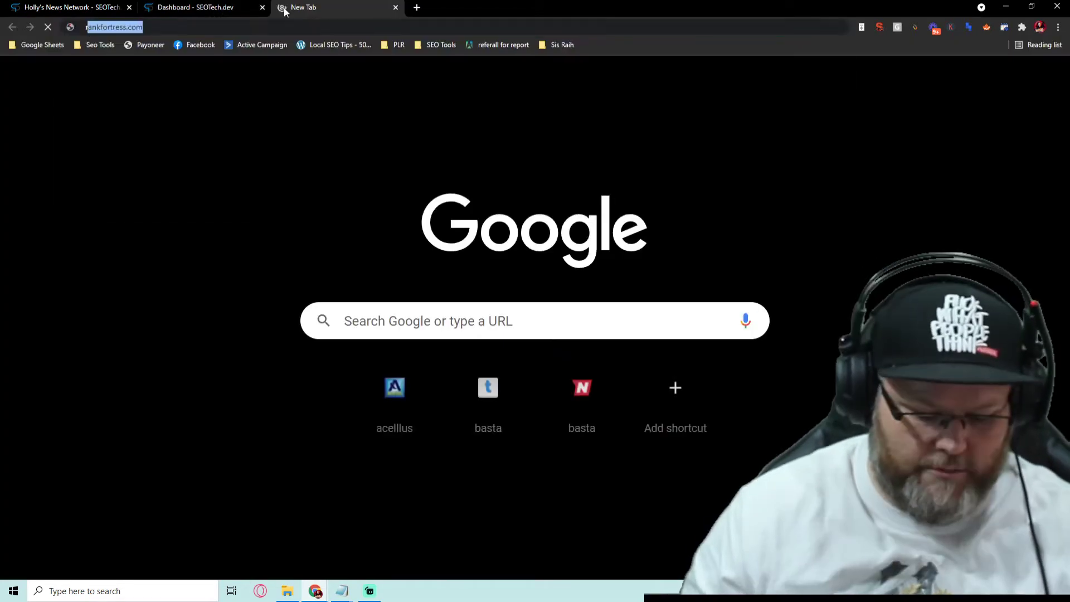
pyautogui.write('rank')
pyautogui.press('Return')
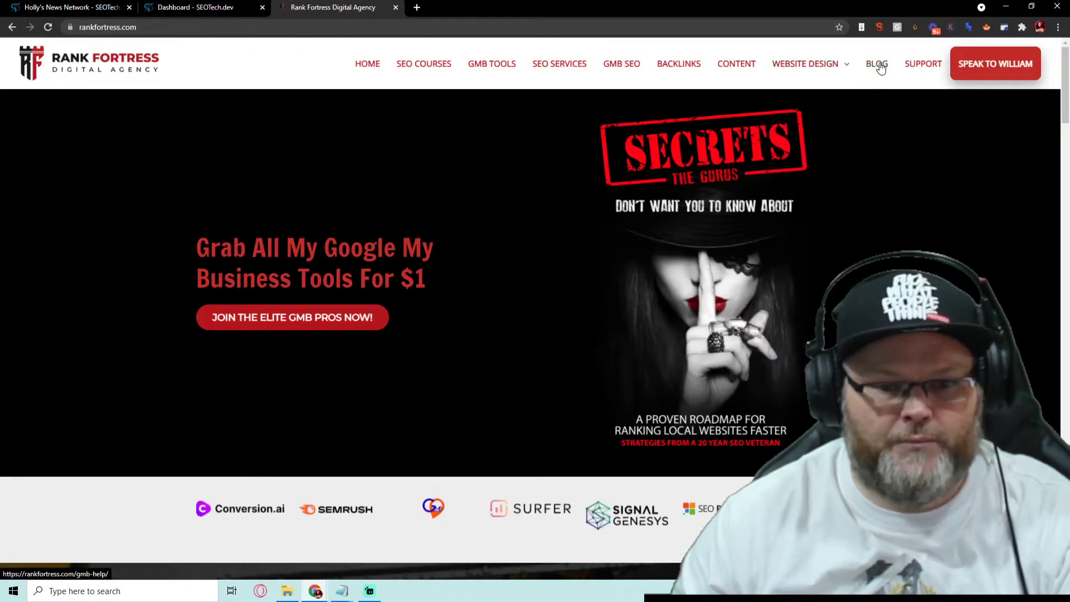
pyautogui.click(879, 66)
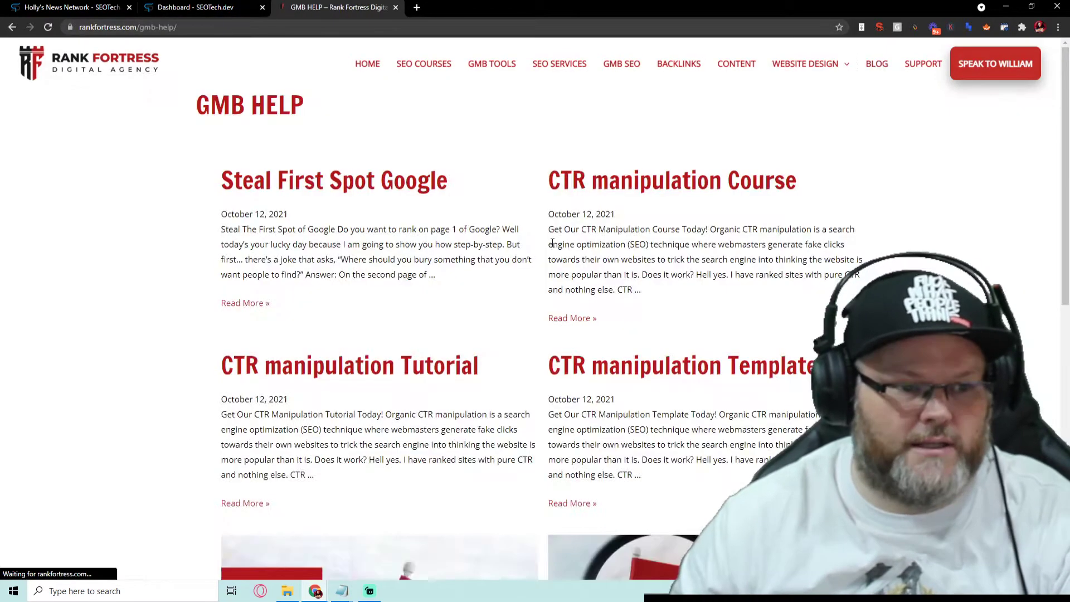
pyautogui.scroll(-10, 418, 376)
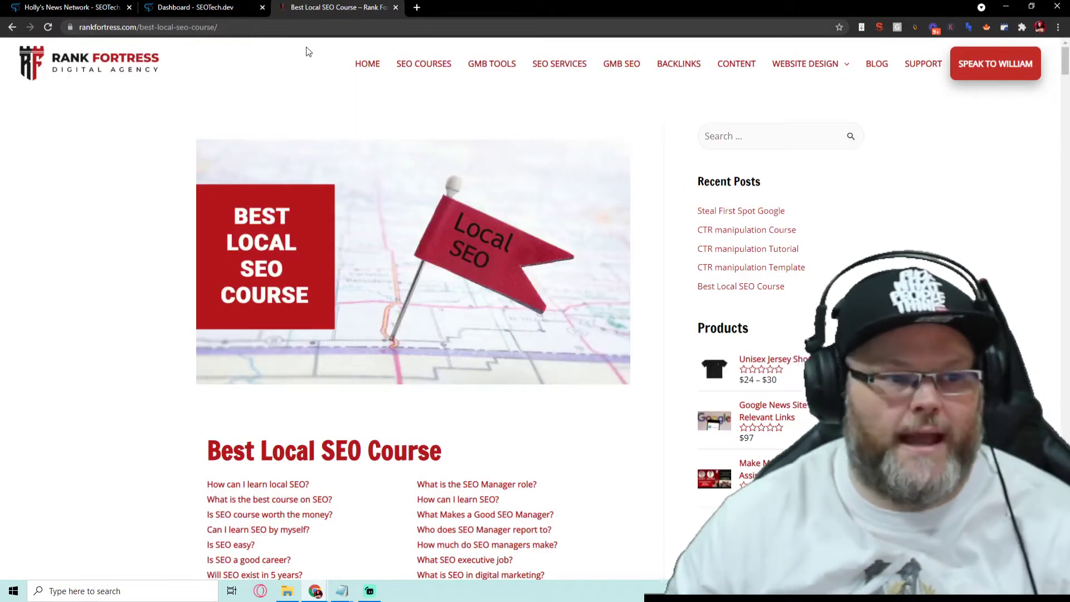
pyautogui.scroll(-2, 284, 133)
pyautogui.tripleClick(318, 269)
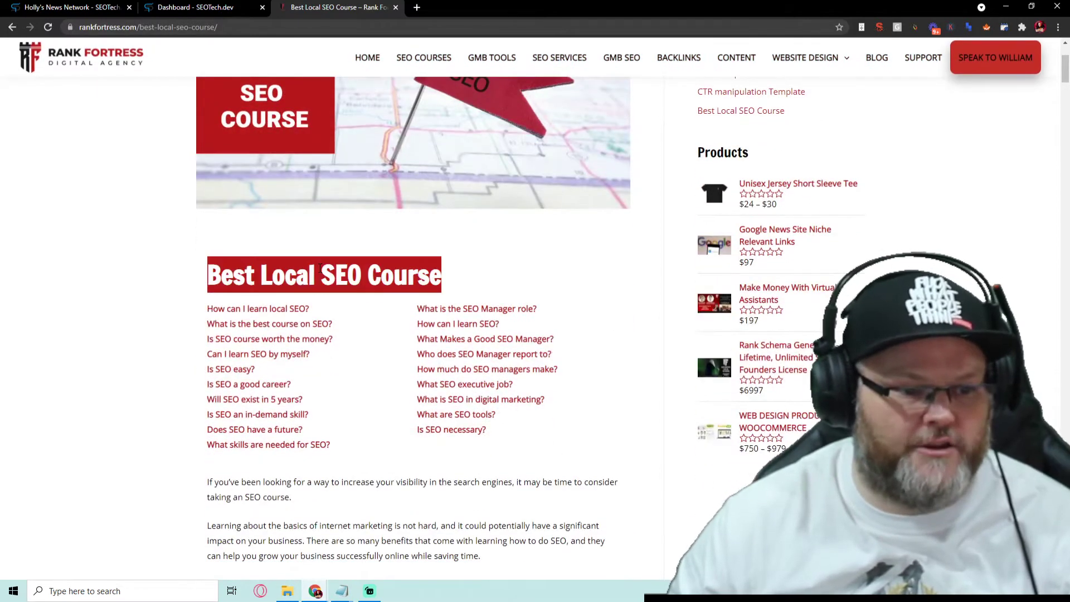
pyautogui.click(241, 8)
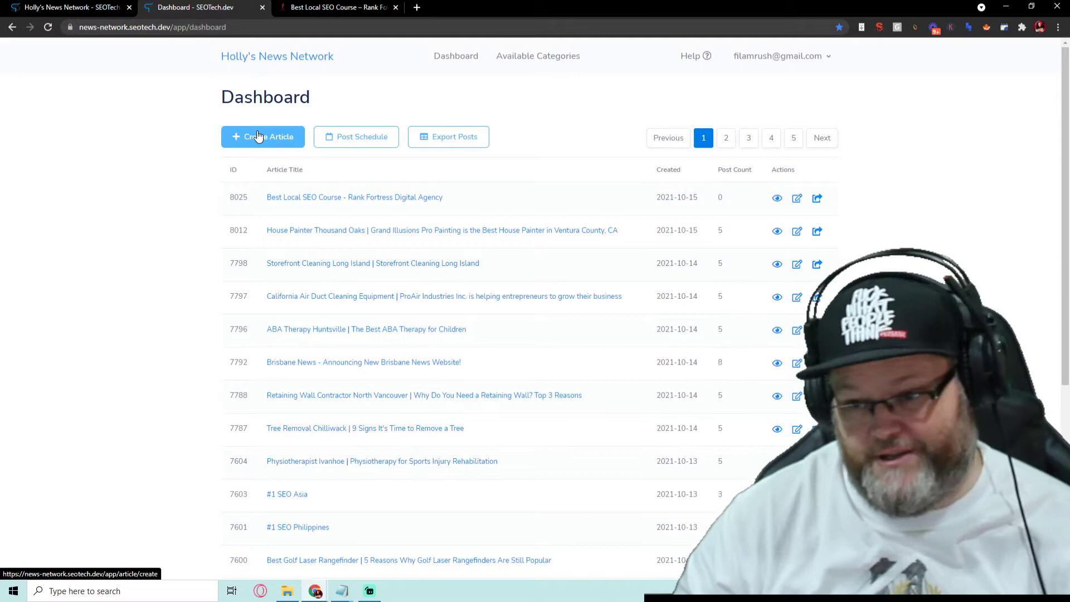
# - Create an article titled 'Best Local SEO Course - Rank Fortress Digital Agency' and select the post's body
pyautogui.click(252, 128)
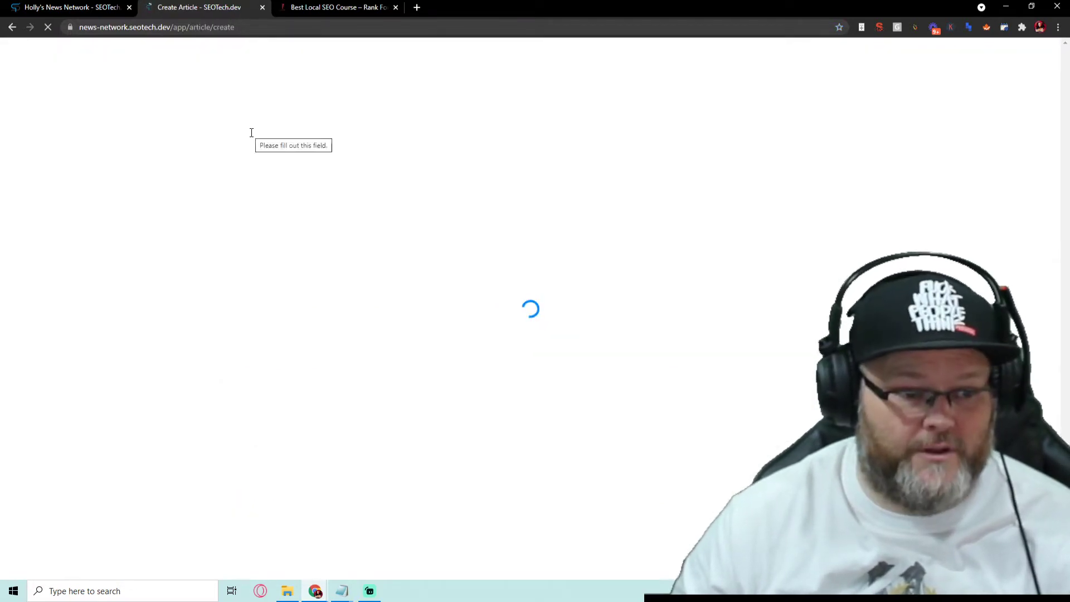
pyautogui.write('Best Local SEO Course - Rank Fortress Digital Agency')
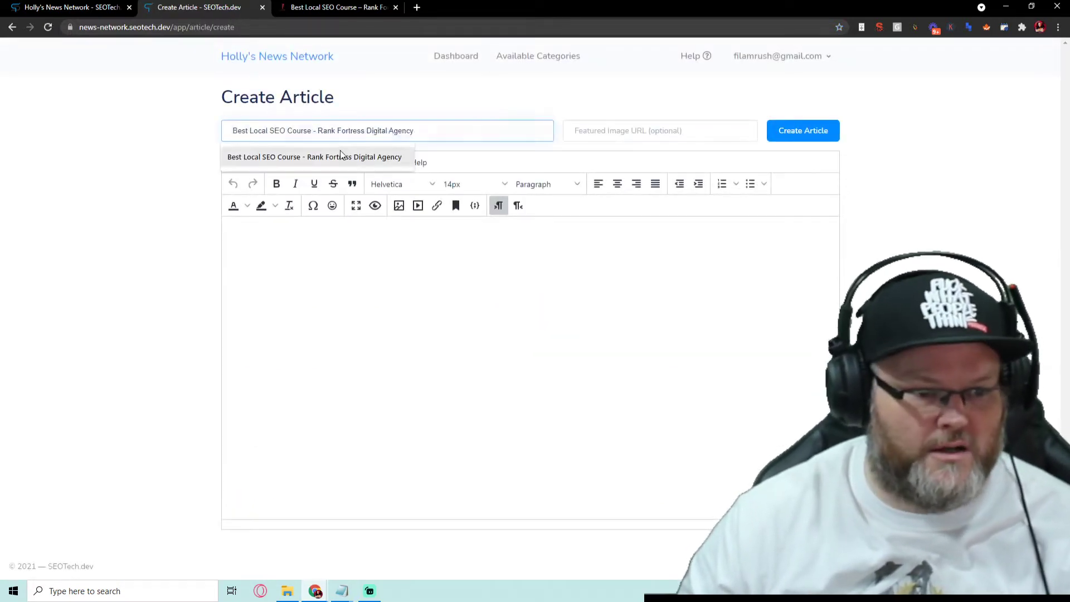
pyautogui.click(340, 160)
pyautogui.click(350, 7)
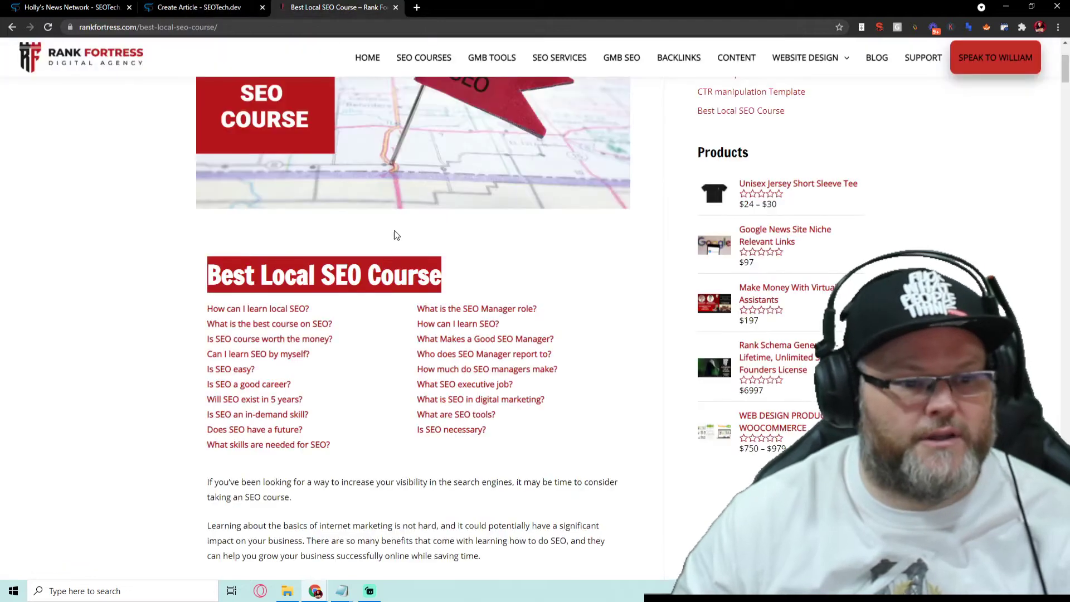
pyautogui.scroll(-2, 398, 235)
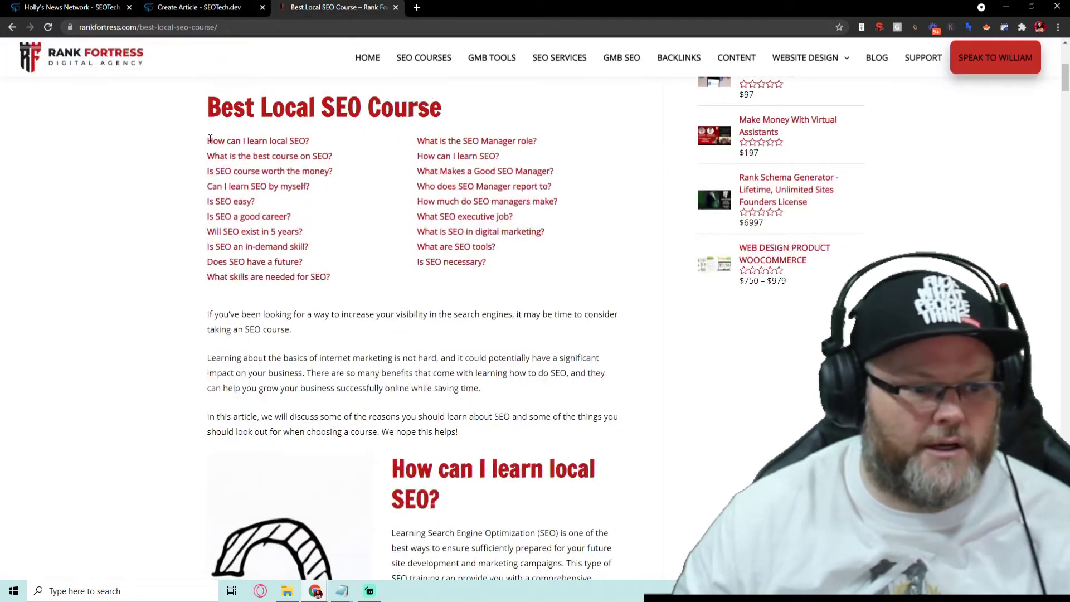
pyautogui.moveTo(210, 139); pyautogui.dragTo(510, 599)
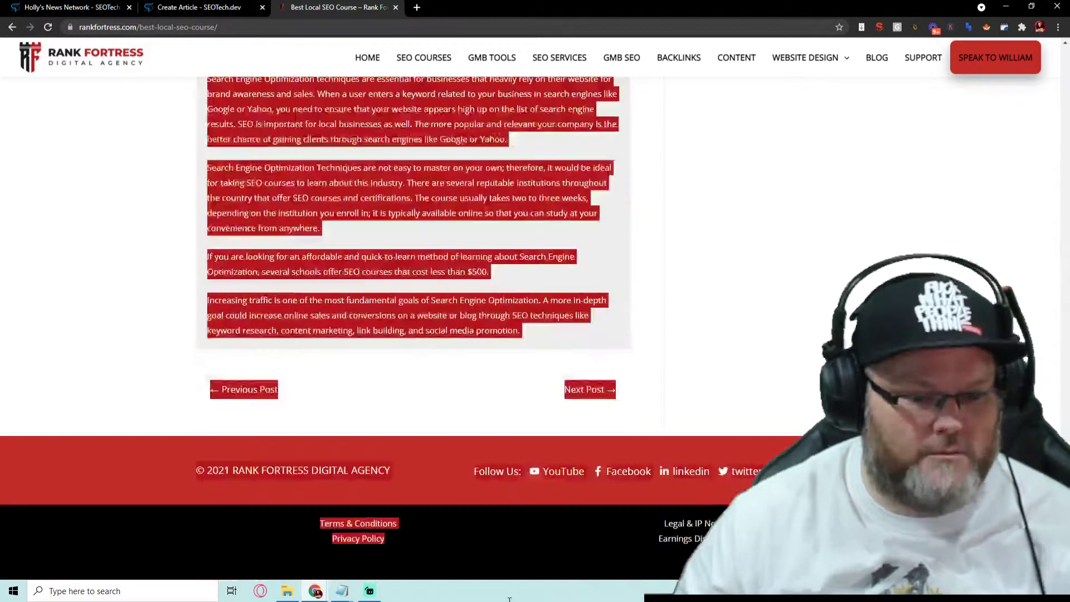
pyautogui.moveTo(511, 599); pyautogui.dragTo(539, 371)
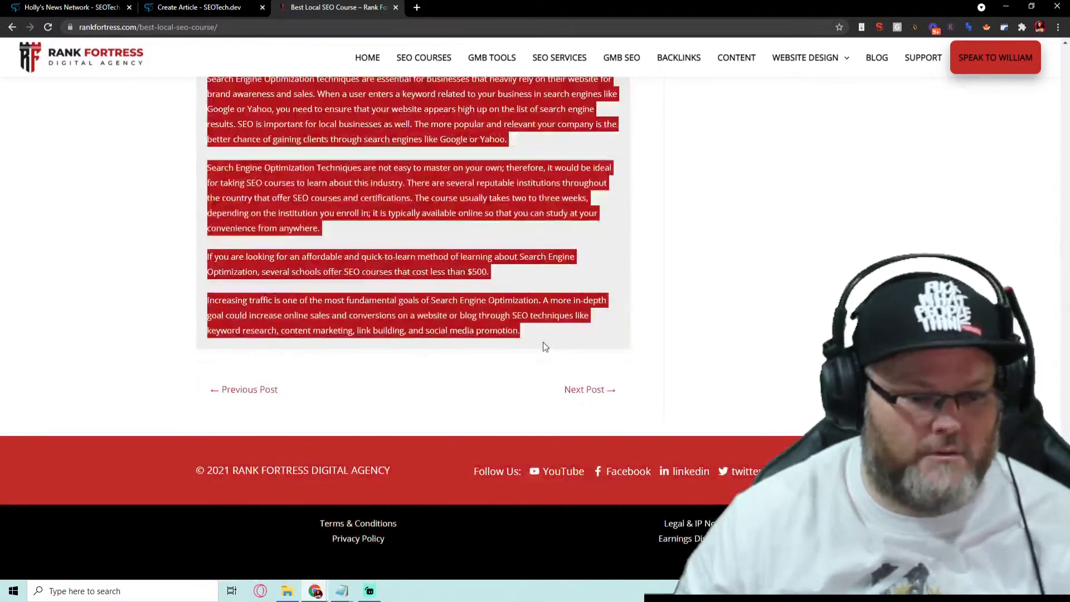
# - Paste the Rank Fortress post into the article body, replacing the first paste
pyautogui.click(201, 6)
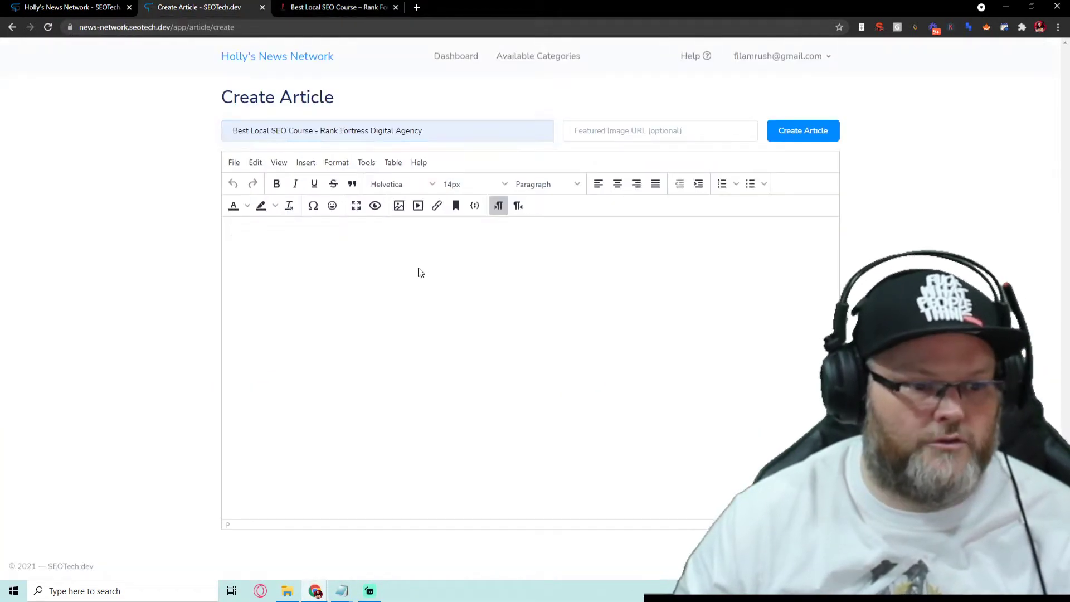
pyautogui.hotkey('ctrl', 'v')
pyautogui.click(368, 299)
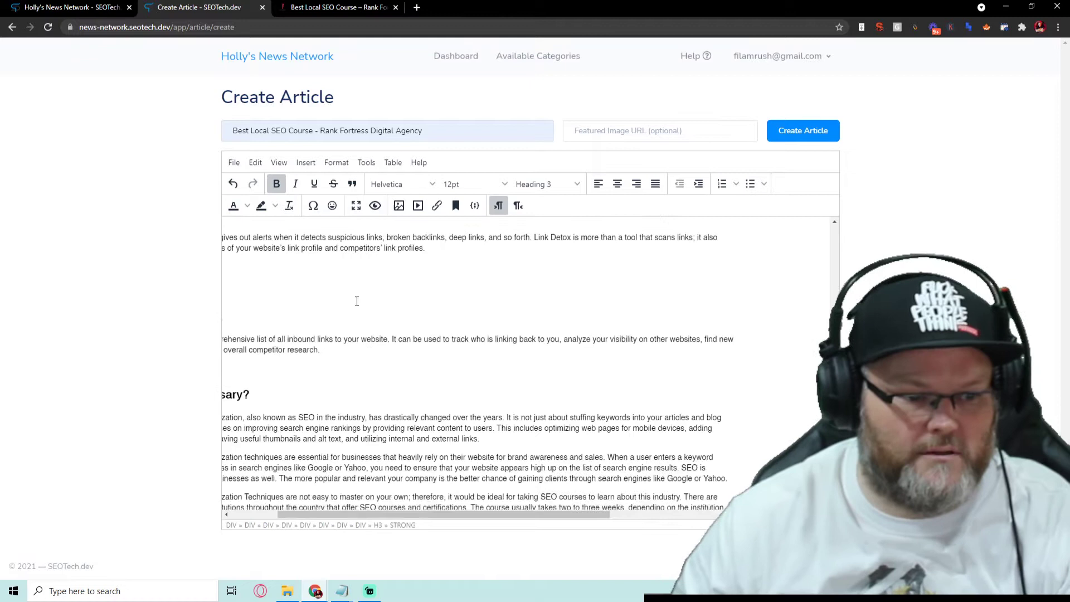
pyautogui.moveTo(467, 512); pyautogui.dragTo(354, 492)
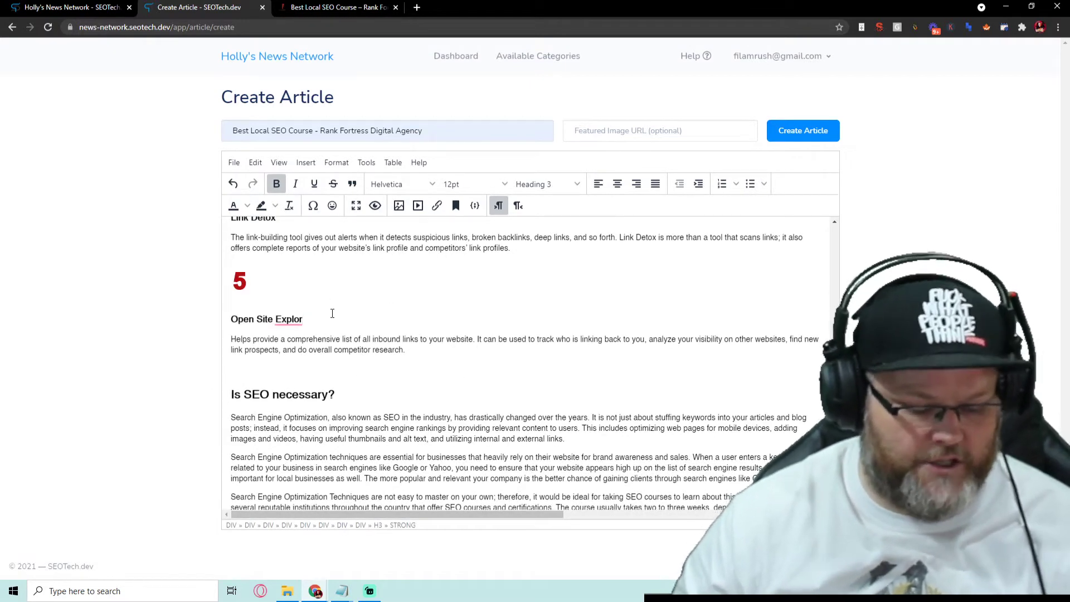
pyautogui.hotkey('ctrl', 'a')
pyautogui.hotkey('ctrl', 'v')
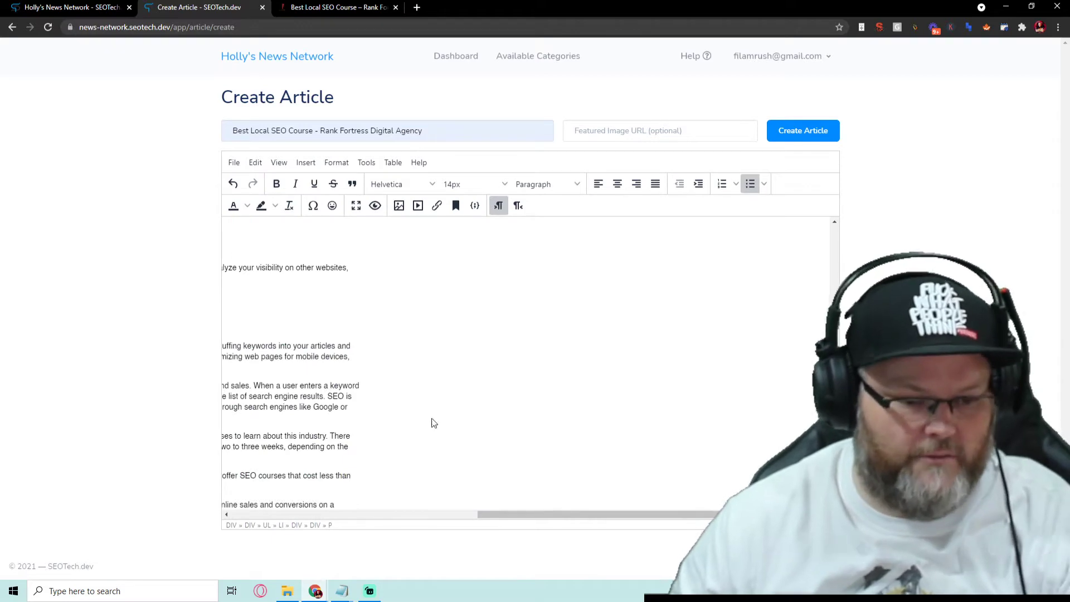
pyautogui.moveTo(503, 509); pyautogui.dragTo(231, 524)
pyautogui.scroll(2, 257, 390)
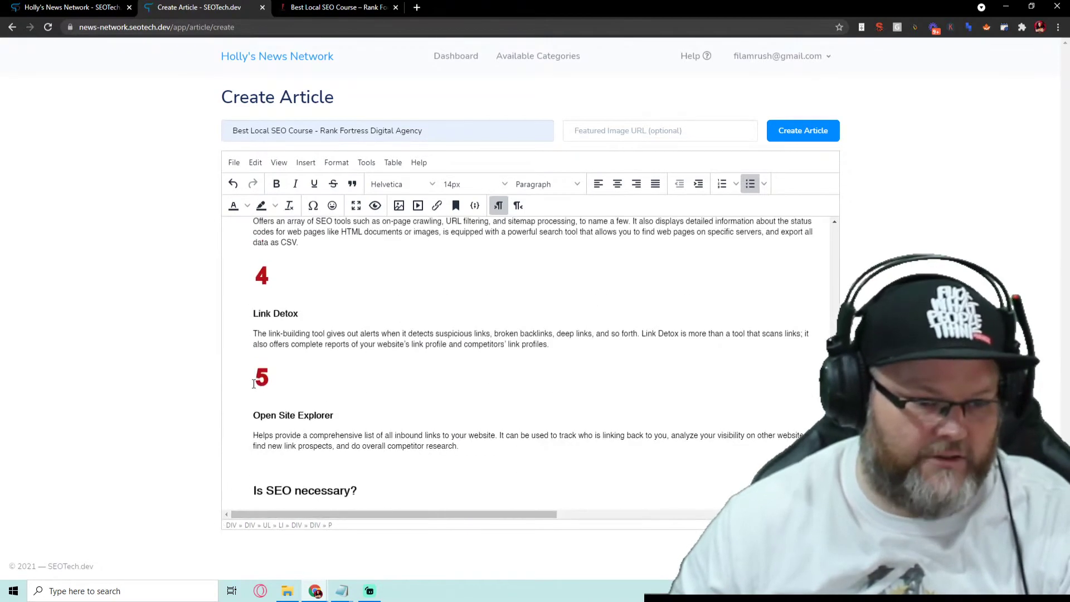
# - Delete the red 5, 2 and 1 number headings from the pasted content
pyautogui.press('BackSpace')
pyautogui.scroll(1, 301, 272)
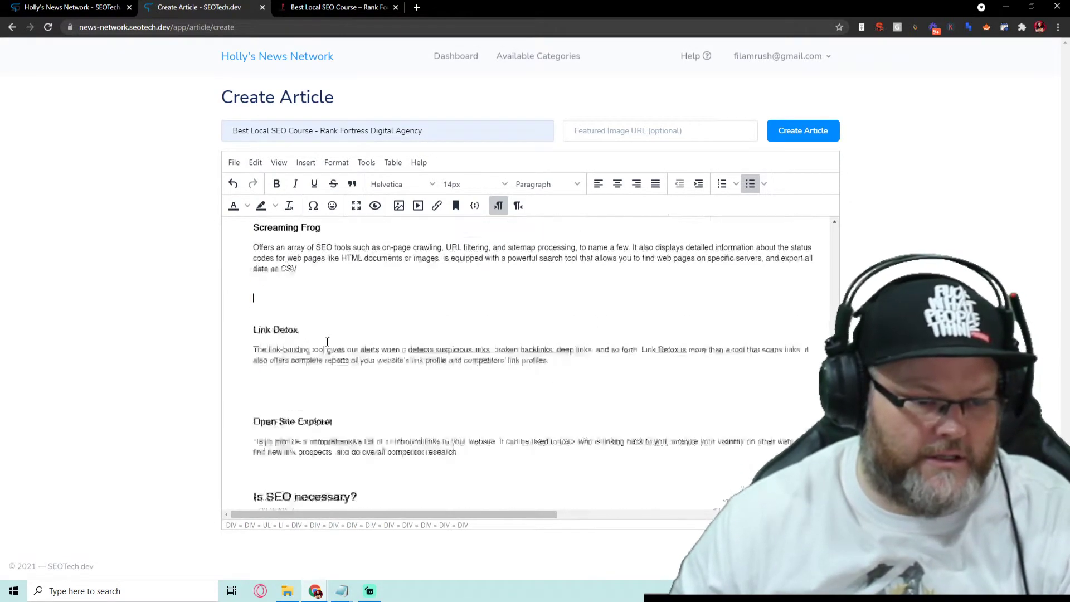
pyautogui.scroll(2, 311, 430)
pyautogui.press('BackSpace')
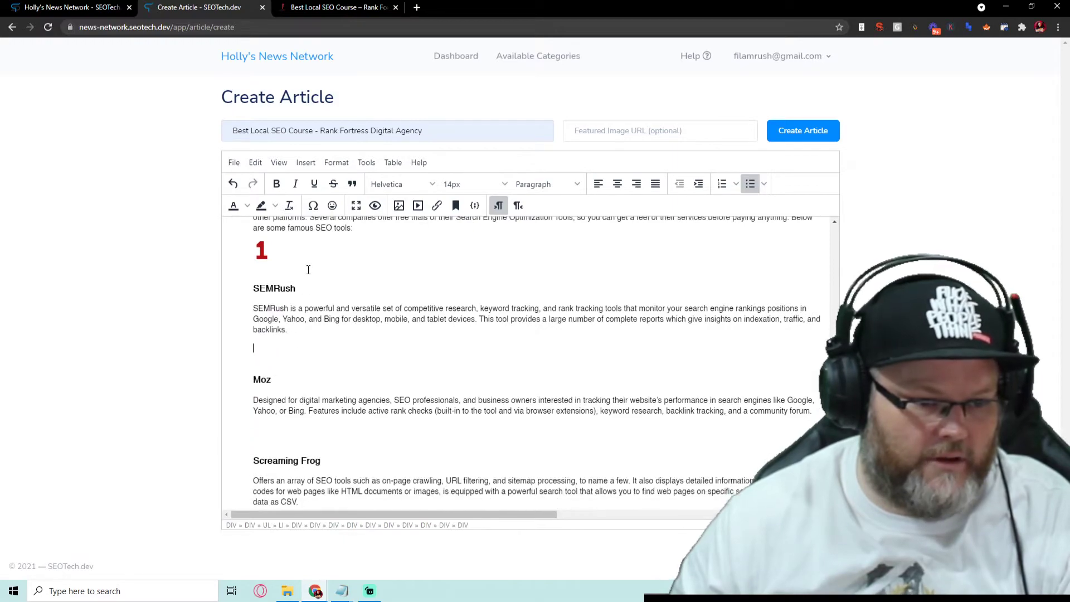
pyautogui.click(308, 265)
pyautogui.press('BackSpace')
pyautogui.scroll(3, 339, 381)
pyautogui.scroll(2, 335, 378)
pyautogui.scroll(1, 335, 378)
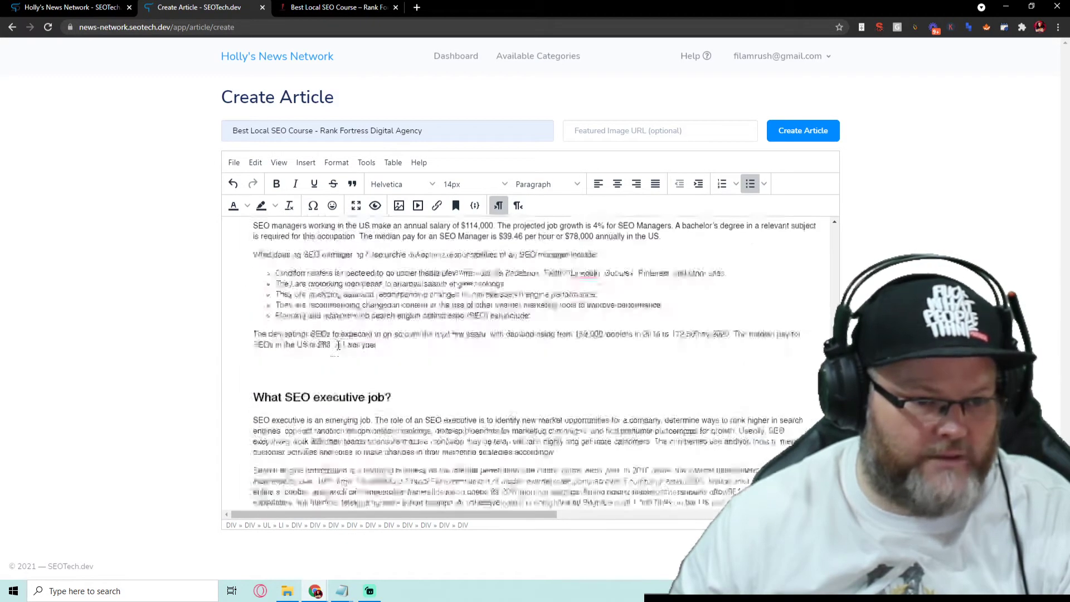
pyautogui.scroll(1, 335, 379)
pyautogui.scroll(1, 334, 378)
pyautogui.scroll(-5, 383, 345)
pyautogui.scroll(3, 383, 344)
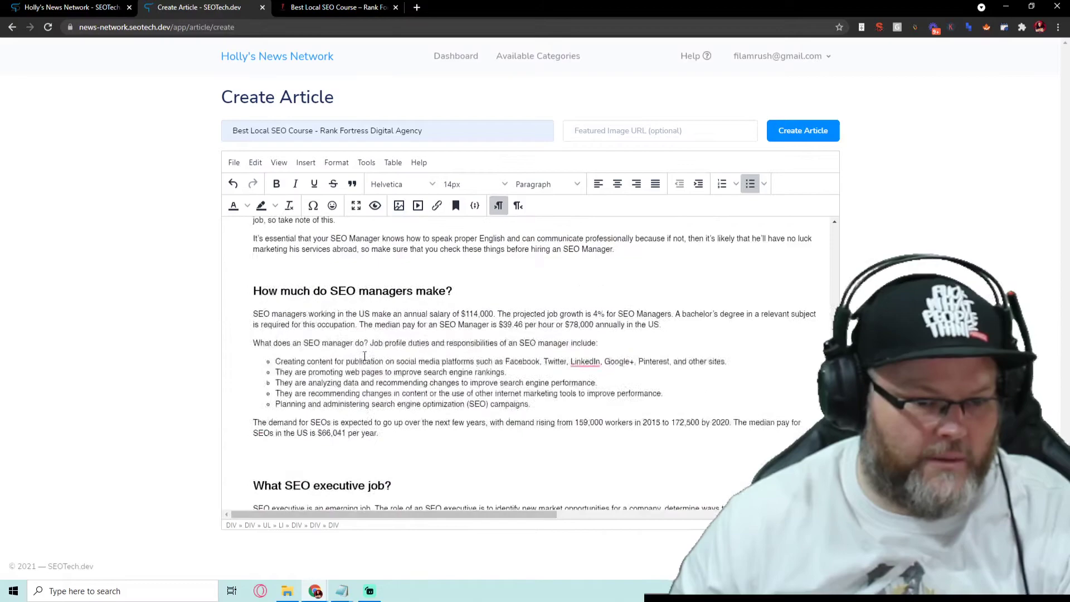
pyautogui.scroll(3, 368, 355)
pyautogui.scroll(3, 360, 360)
pyautogui.scroll(1, 353, 365)
# - Check the SEO Manager, grey striped and question-mark images in the article
pyautogui.click(352, 365)
pyautogui.scroll(-3, 353, 366)
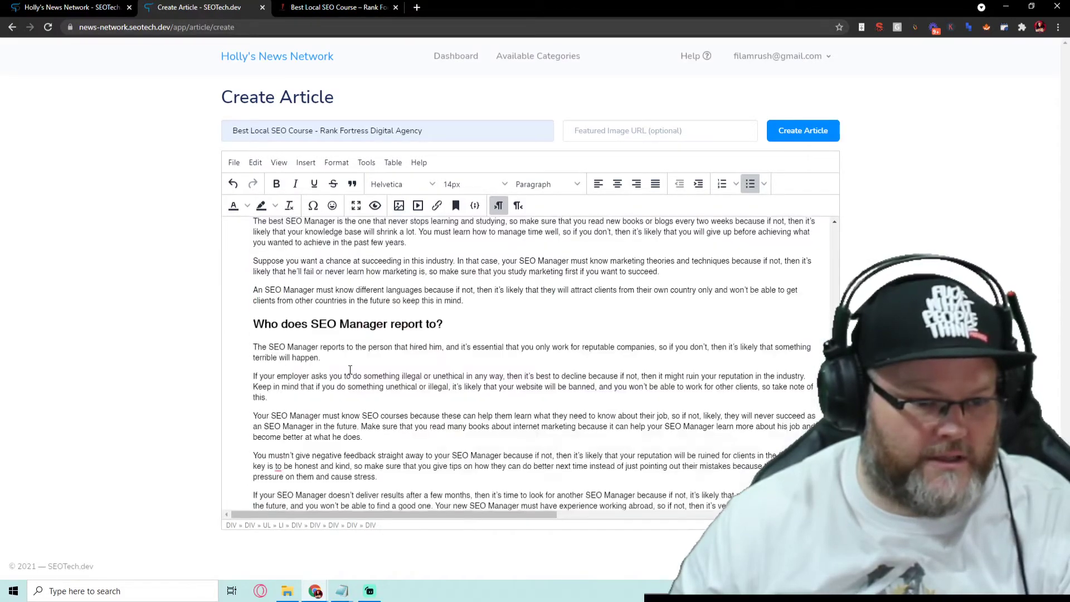
pyautogui.scroll(-3, 347, 369)
pyautogui.scroll(-3, 344, 372)
pyautogui.click(342, 373)
pyautogui.scroll(-5, 342, 373)
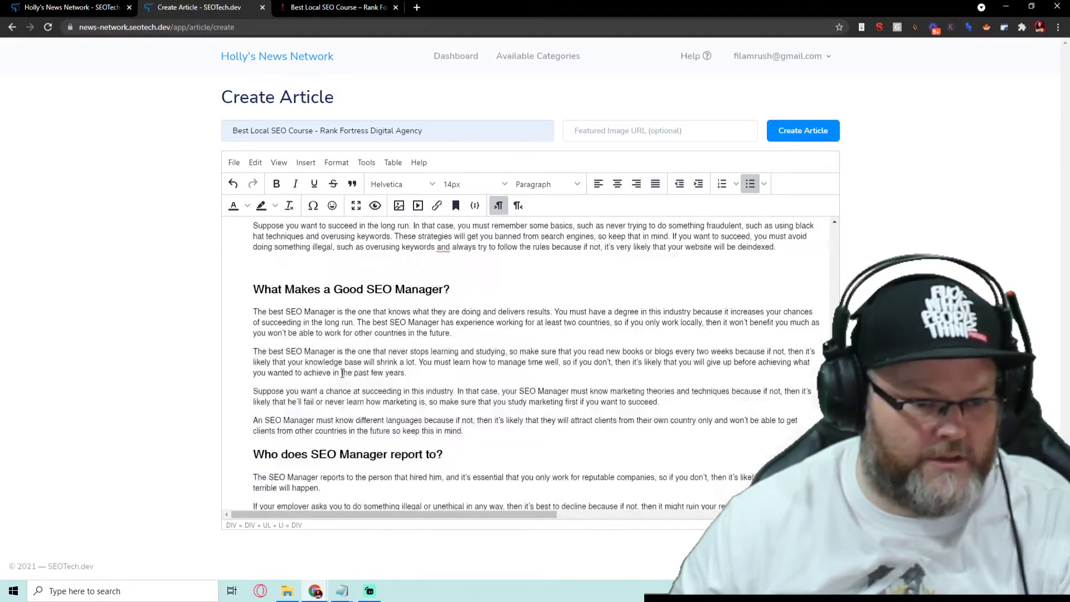
pyautogui.scroll(-5, 339, 374)
pyautogui.scroll(-5, 335, 376)
pyautogui.scroll(-5, 332, 379)
pyautogui.scroll(5, 332, 378)
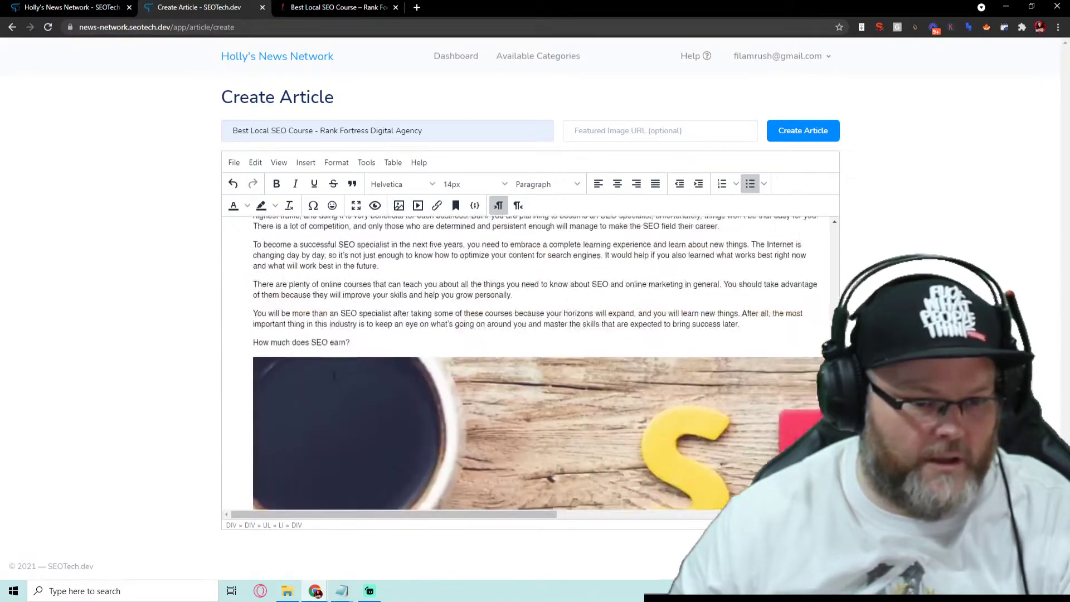
pyautogui.scroll(1, 334, 393)
pyautogui.scroll(3, 342, 429)
pyautogui.scroll(3, 341, 429)
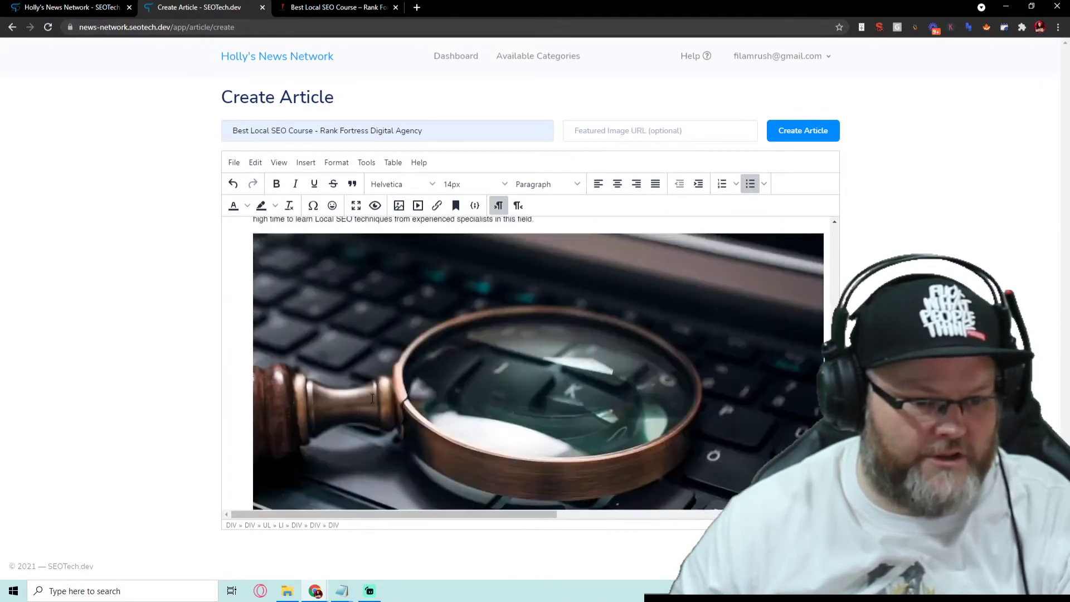
pyautogui.scroll(3, 361, 404)
pyautogui.scroll(-5, 404, 268)
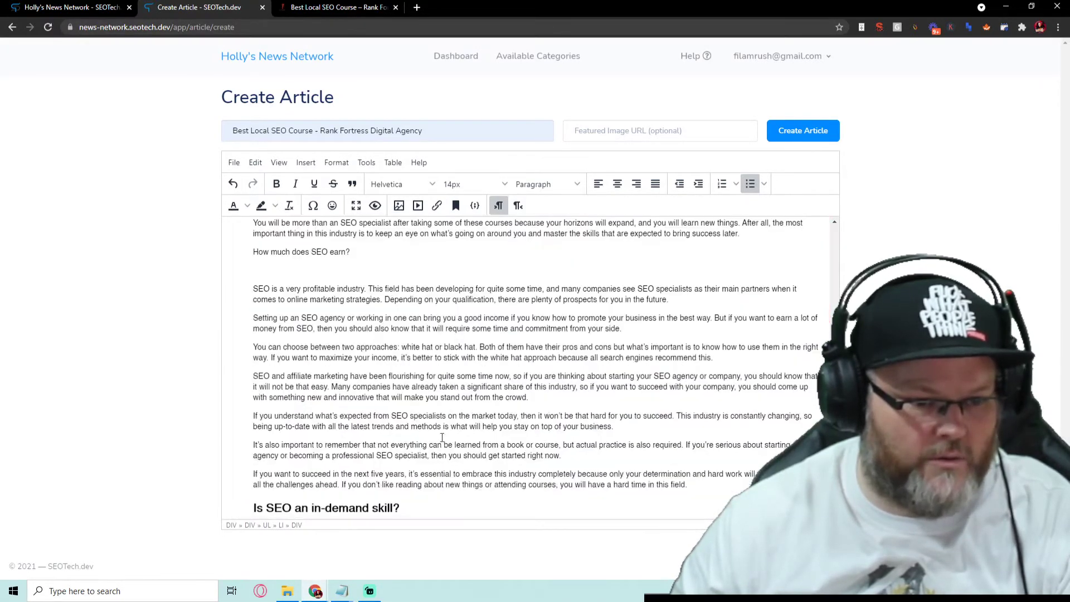
pyautogui.scroll(3, 410, 301)
pyautogui.scroll(-5, 426, 367)
pyautogui.scroll(-3, 441, 420)
pyautogui.scroll(5, 442, 420)
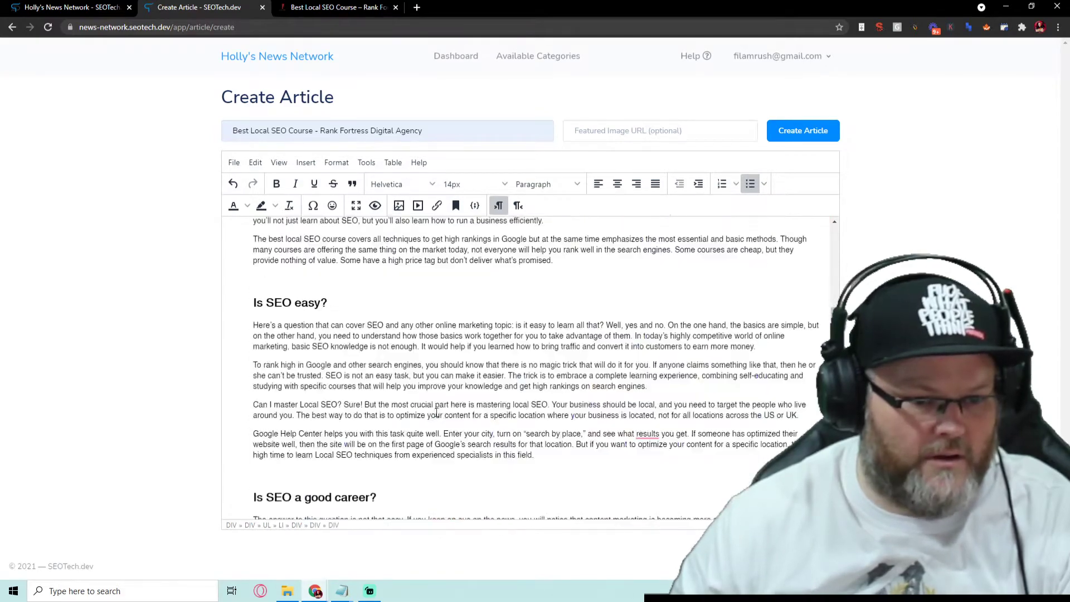
pyautogui.scroll(5, 426, 425)
pyautogui.scroll(5, 411, 430)
pyautogui.click(439, 402)
pyautogui.scroll(10, 440, 402)
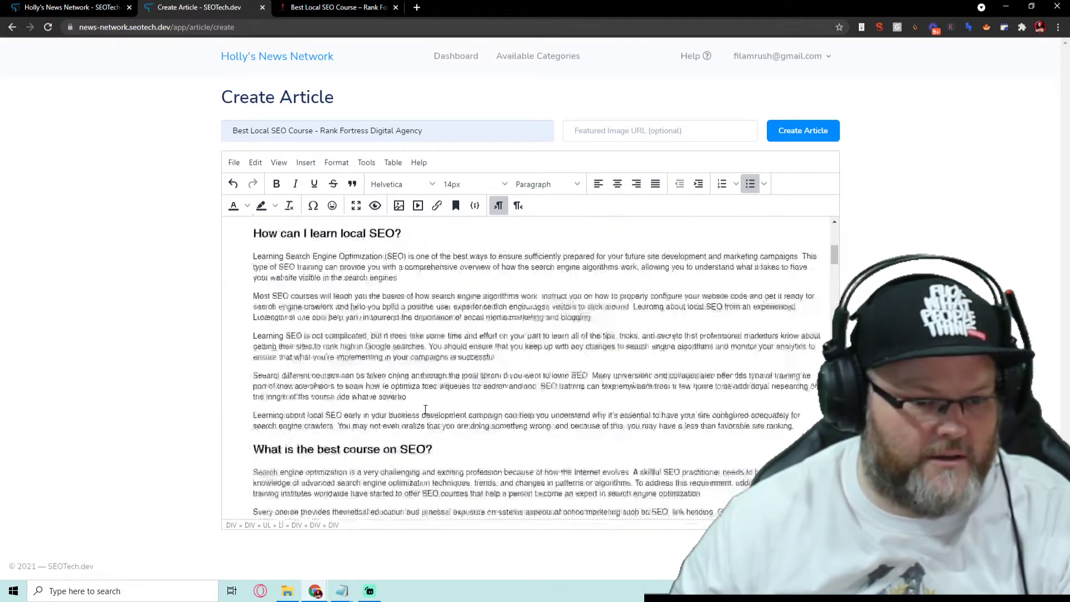
pyautogui.scroll(5, 418, 411)
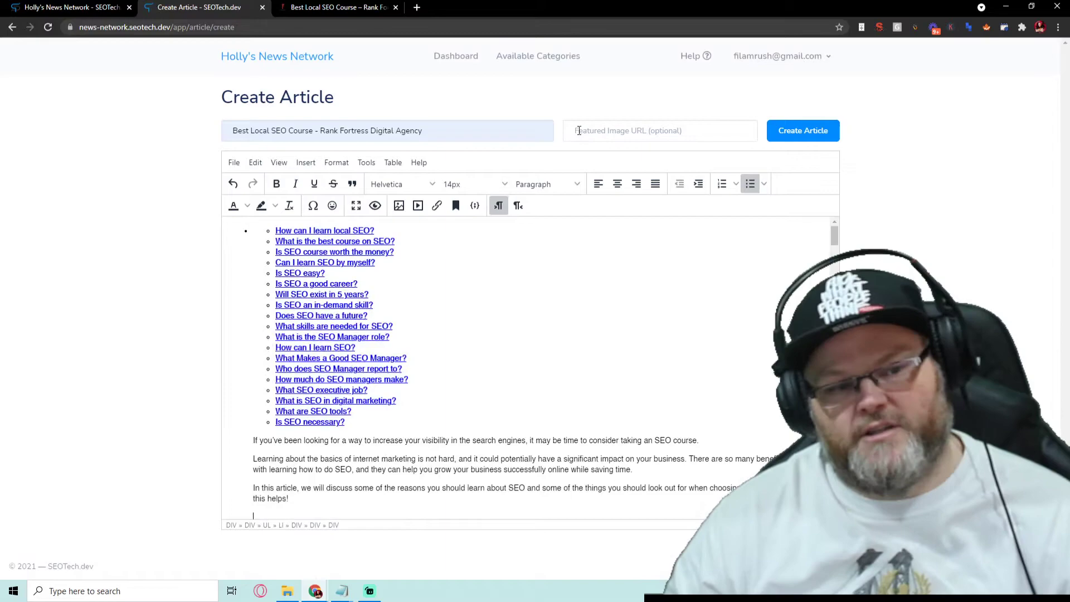
# - Return to the top of the Rank Fortress 'Best Local SEO Course' post
pyautogui.click(339, 7)
pyautogui.scroll(10, 628, 298)
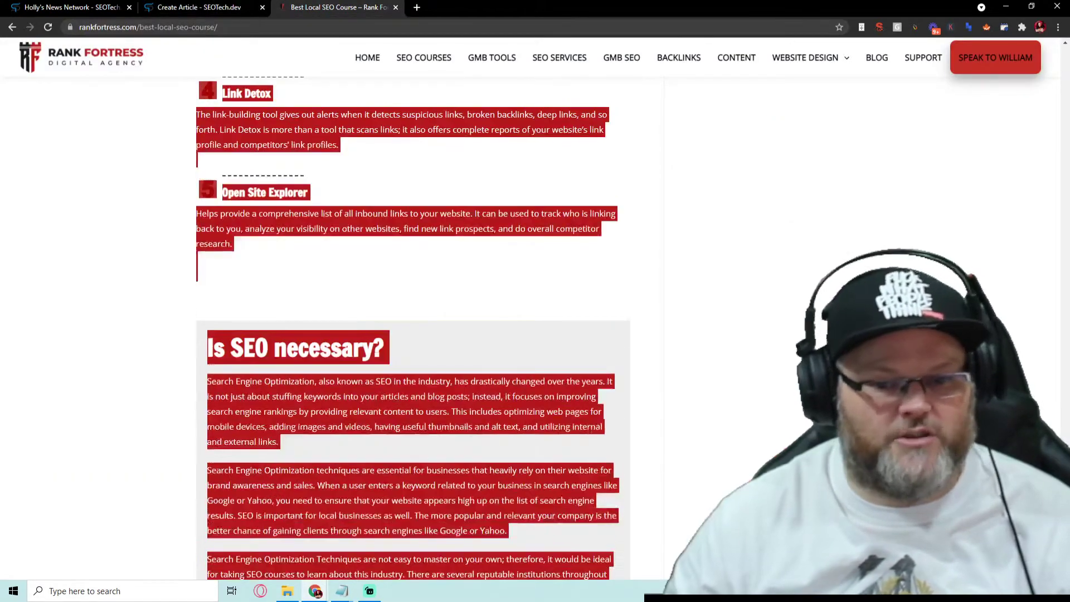
pyautogui.scroll(1, 628, 298)
pyautogui.scroll(5, 628, 299)
pyautogui.scroll(5, 625, 287)
pyautogui.scroll(5, 626, 287)
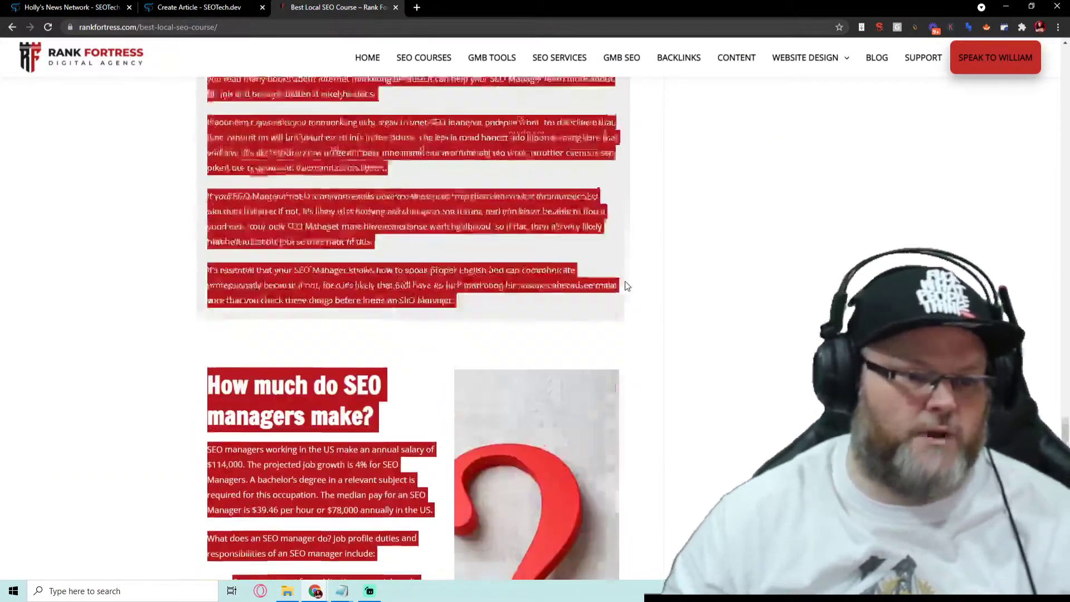
pyautogui.scroll(5, 626, 286)
pyautogui.scroll(5, 624, 285)
pyautogui.scroll(5, 621, 287)
pyautogui.scroll(5, 621, 287)
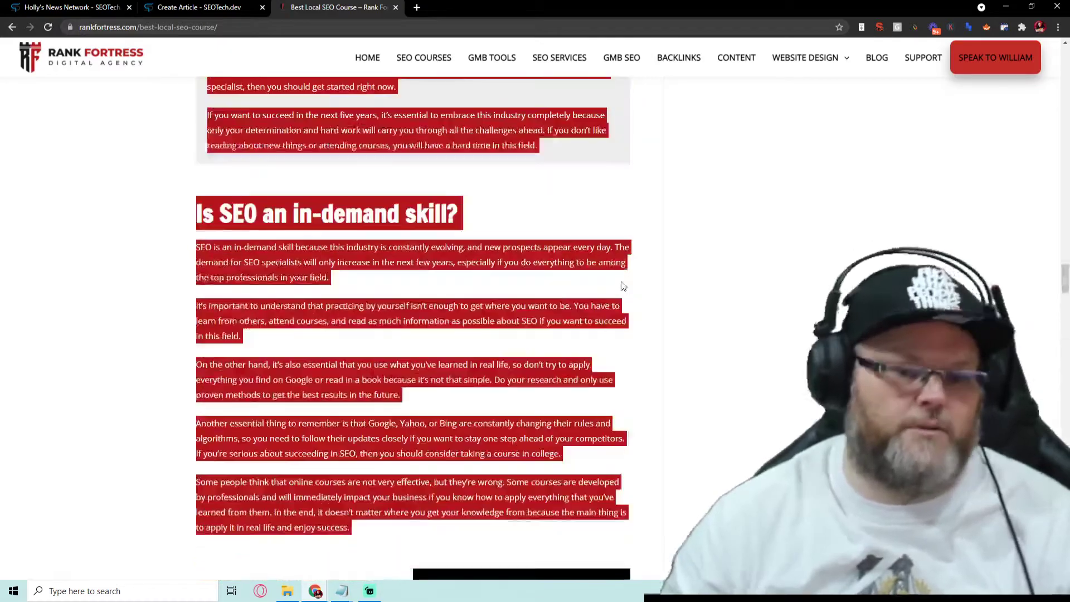
pyautogui.scroll(5, 652, 322)
pyautogui.scroll(5, 681, 354)
pyautogui.scroll(5, 715, 402)
pyautogui.scroll(5, 716, 402)
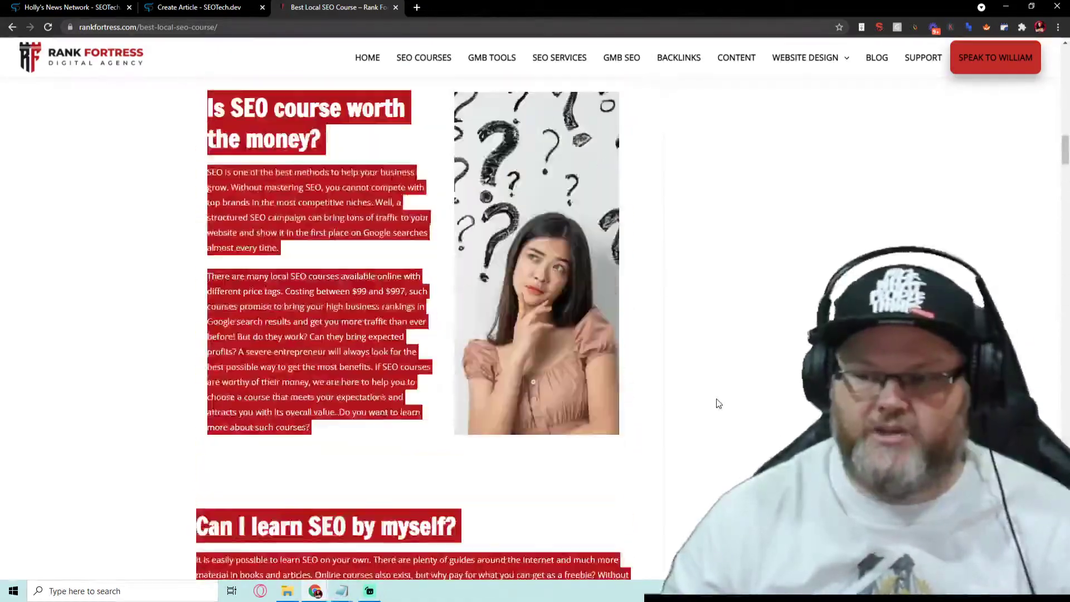
pyautogui.scroll(1, 717, 402)
pyautogui.scroll(5, 703, 410)
pyautogui.scroll(5, 688, 413)
pyautogui.scroll(10, 679, 372)
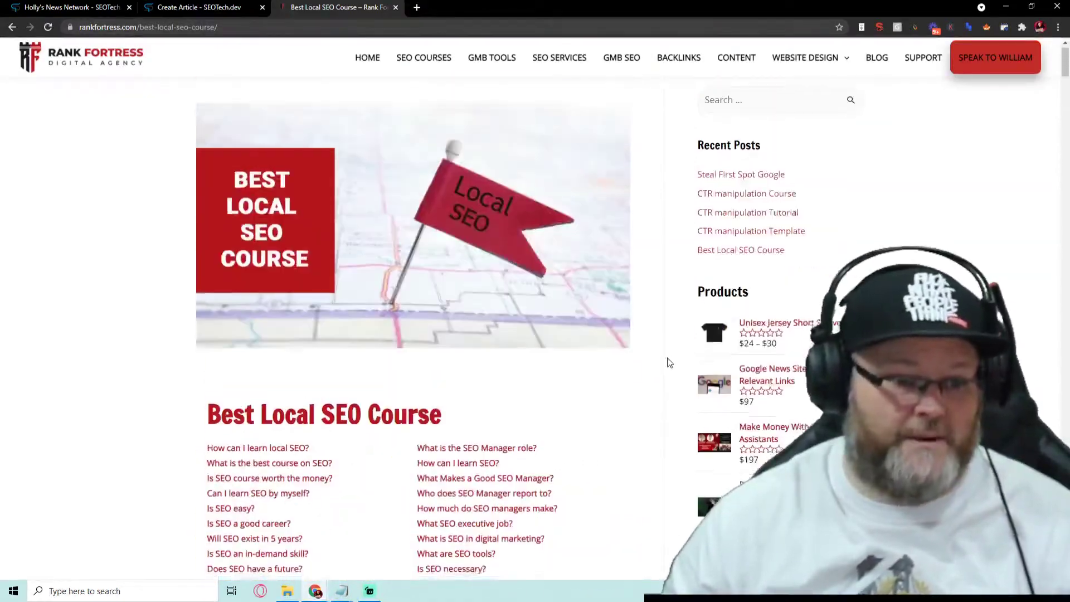
pyautogui.scroll(1, 667, 358)
# - Paste the post's banner image address into the article's Featured Image URL field
pyautogui.rightClick(445, 223)
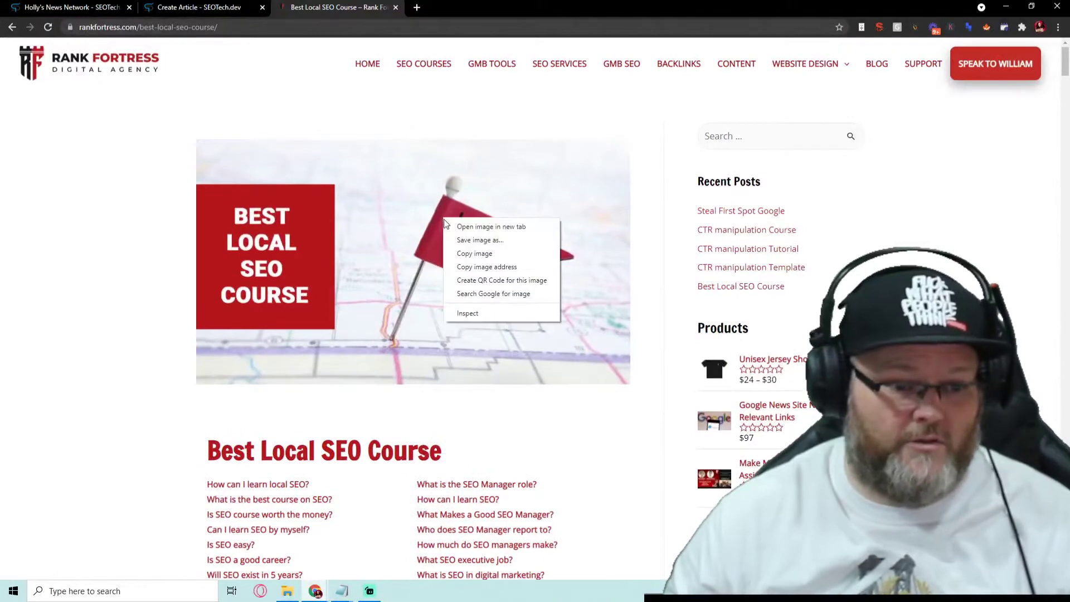
pyautogui.click(474, 262)
pyautogui.click(200, 7)
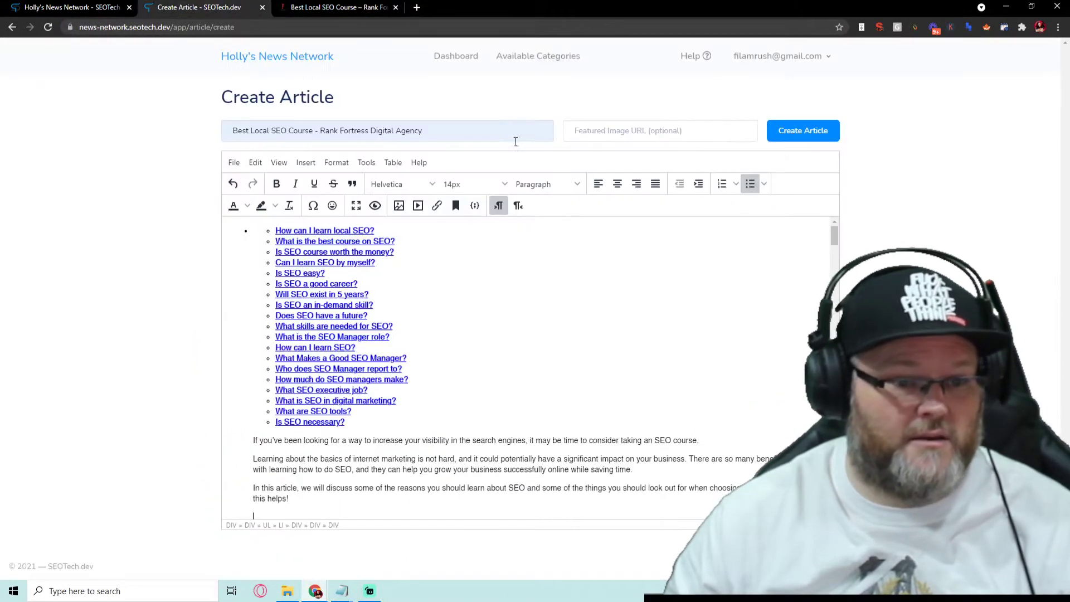
pyautogui.click(622, 131)
pyautogui.hotkey('ctrl', 'v')
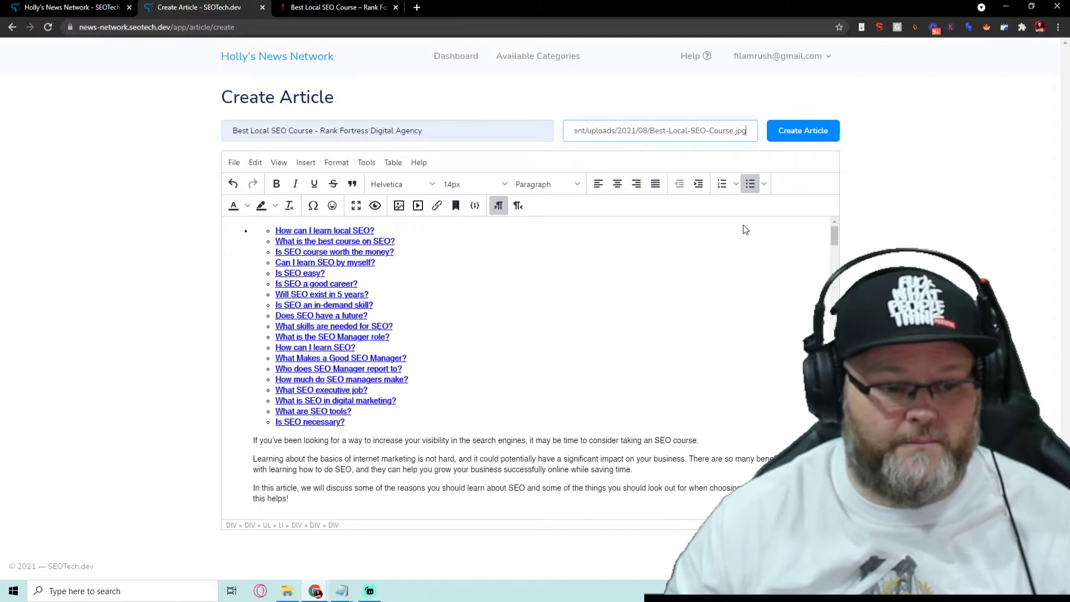
pyautogui.scroll(-2, 743, 225)
pyautogui.scroll(-5, 583, 323)
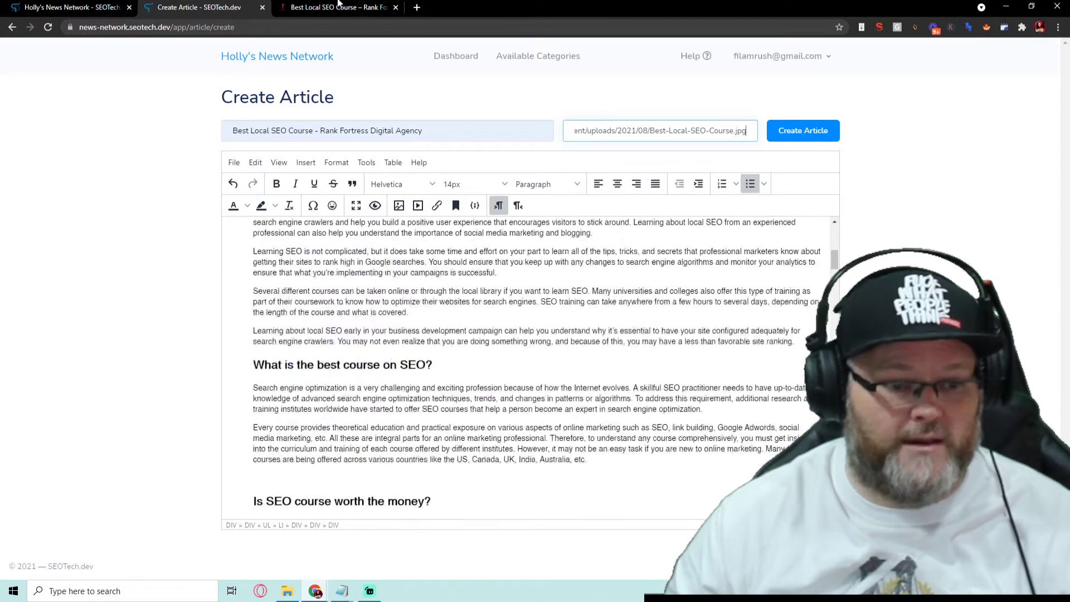
# - Search Google for 'google my business' in a new tab, correcting typos
pyautogui.click(418, 7)
pyautogui.click(455, 320)
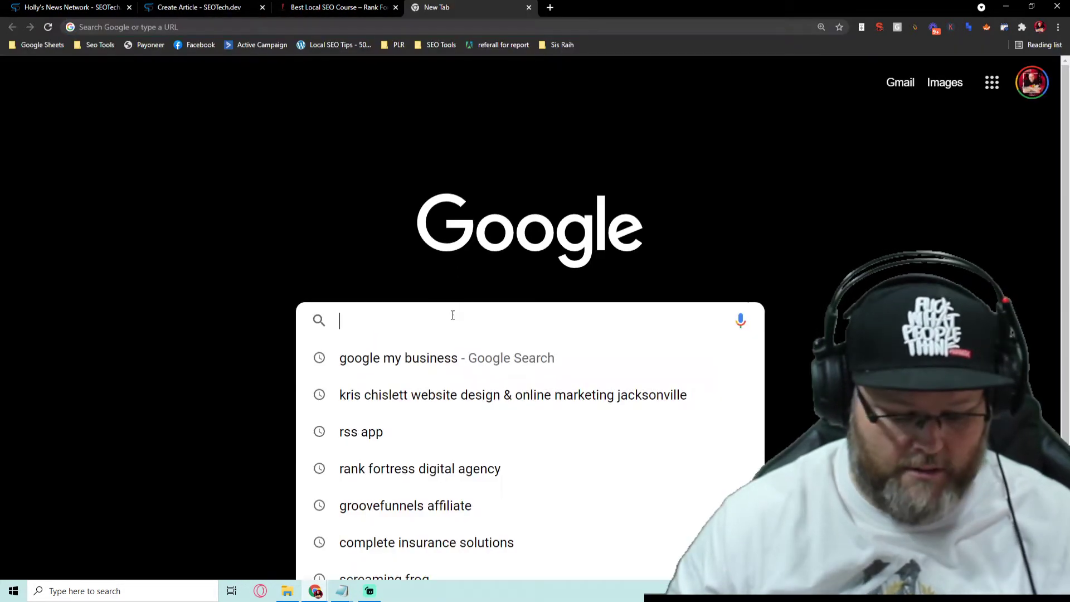
pyautogui.write('gool')
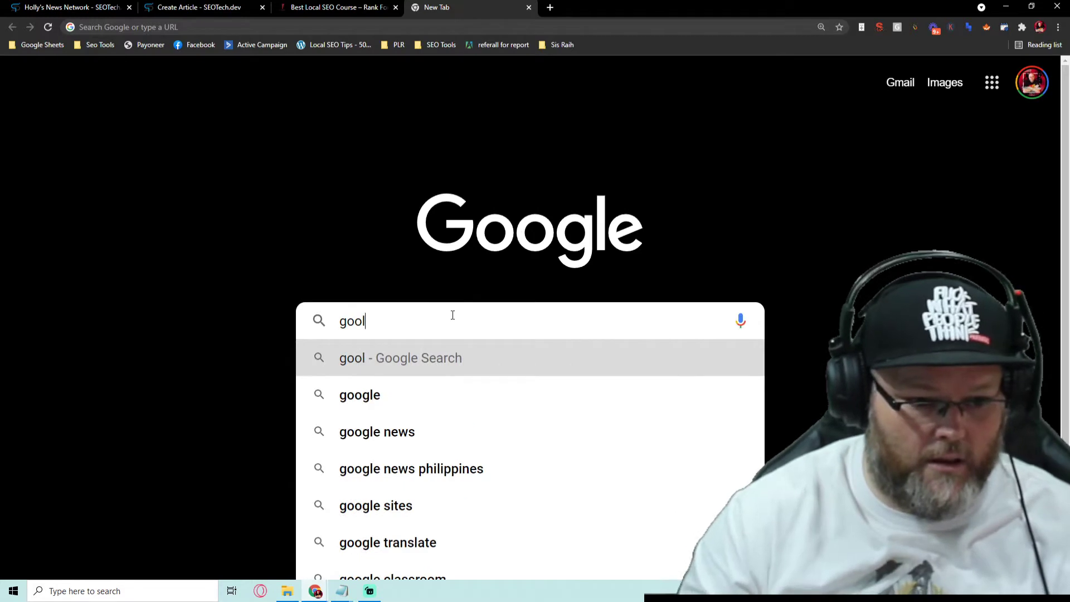
pyautogui.press('BackSpace')
pyautogui.write('gle m')
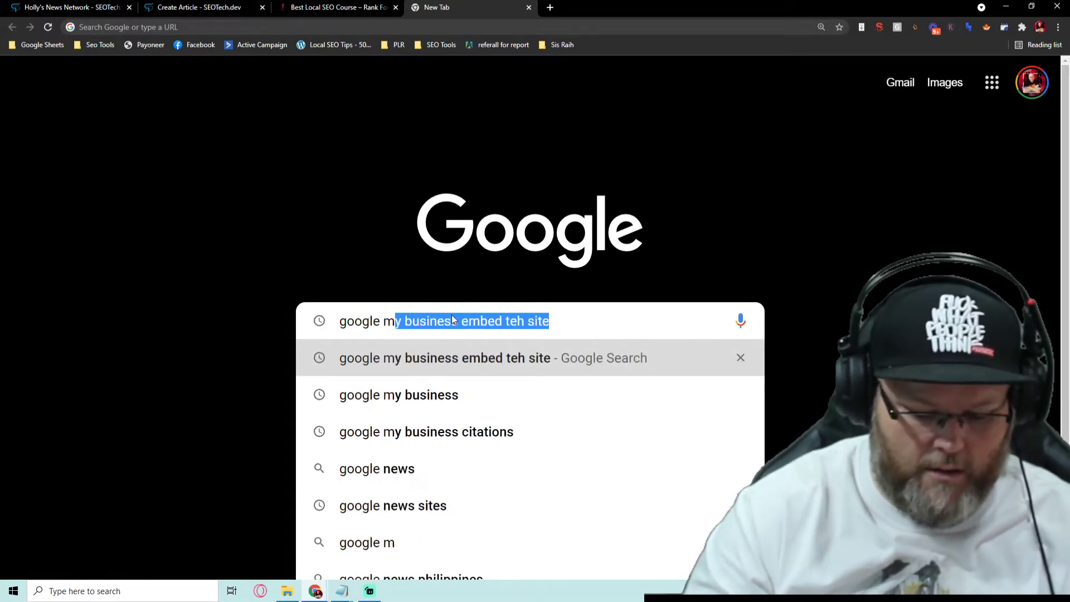
pyautogui.press('BackSpace')
pyautogui.write('bt')
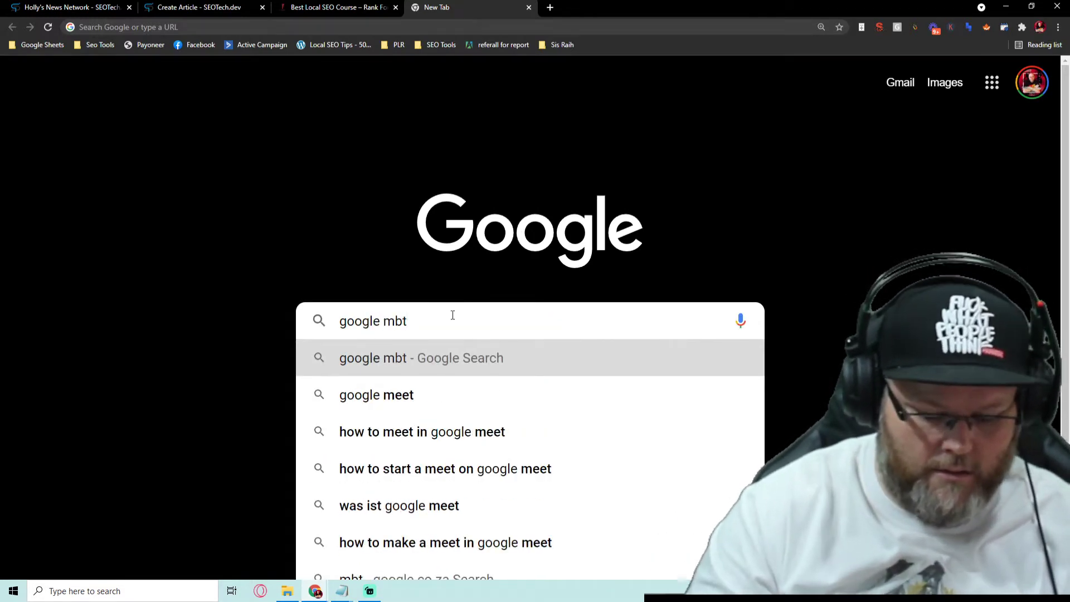
pyautogui.write(' business')
pyautogui.press('Return')
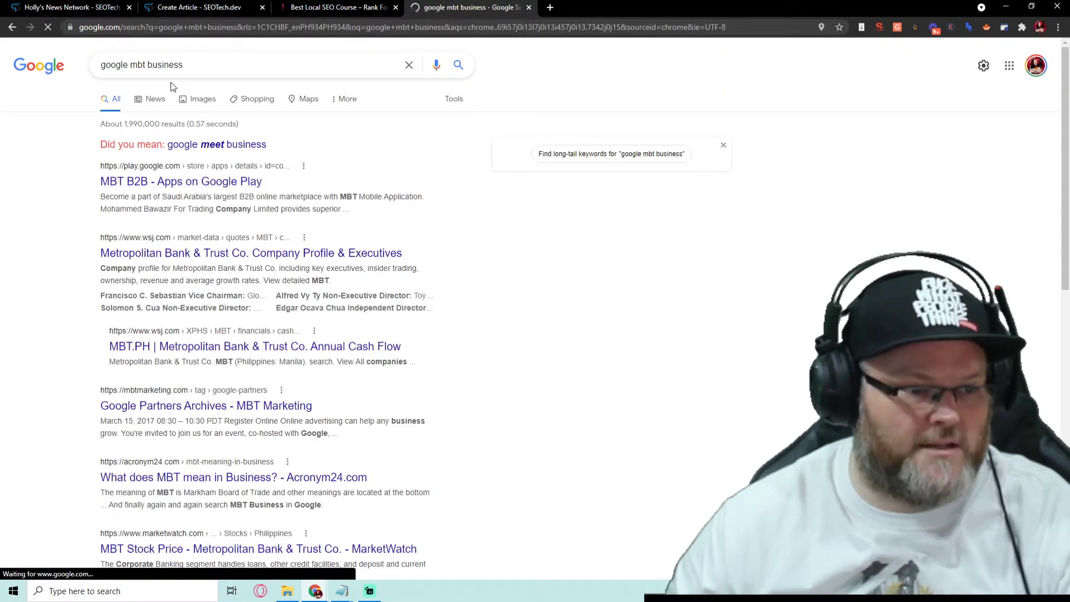
pyautogui.moveTo(147, 73); pyautogui.dragTo(132, 76)
pyautogui.press('BackSpace')
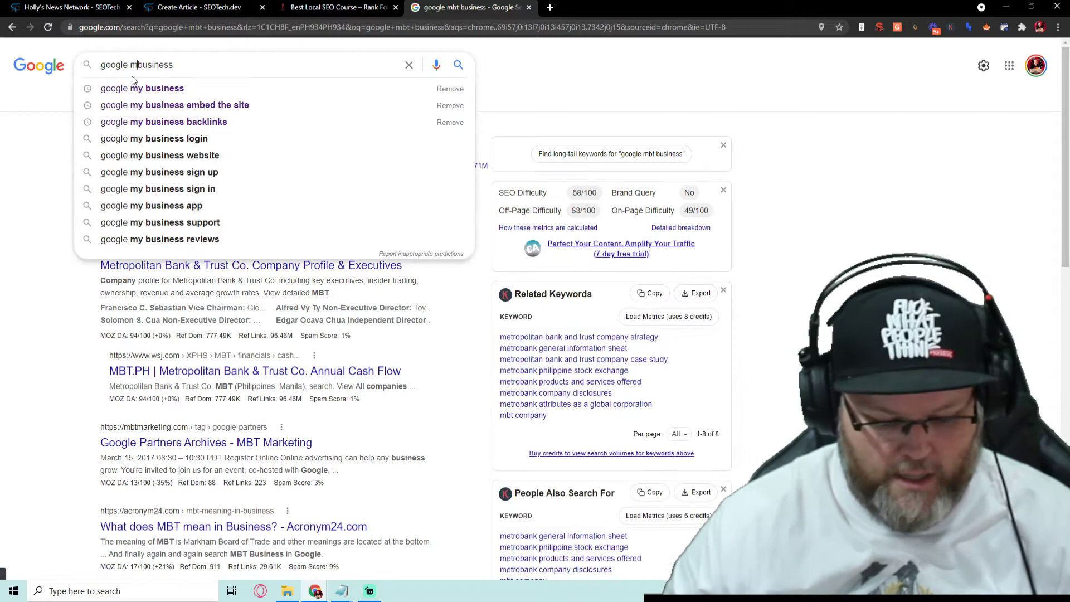
pyautogui.write('y')
pyautogui.press('Return')
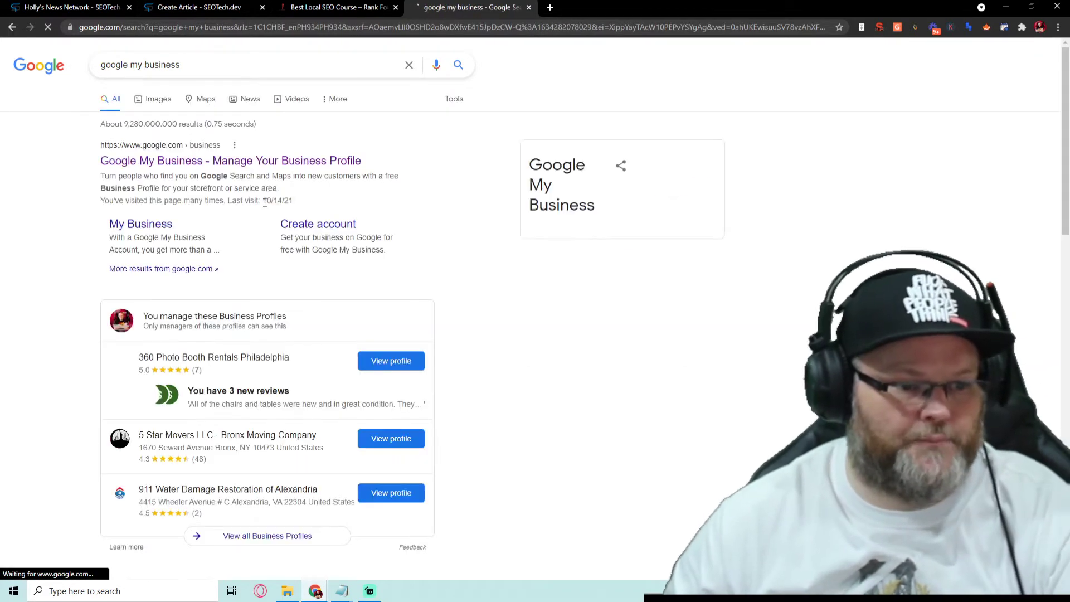
# - On google.com/business, search 'rank fortress' and open the Pagadian City listing
pyautogui.click(248, 162)
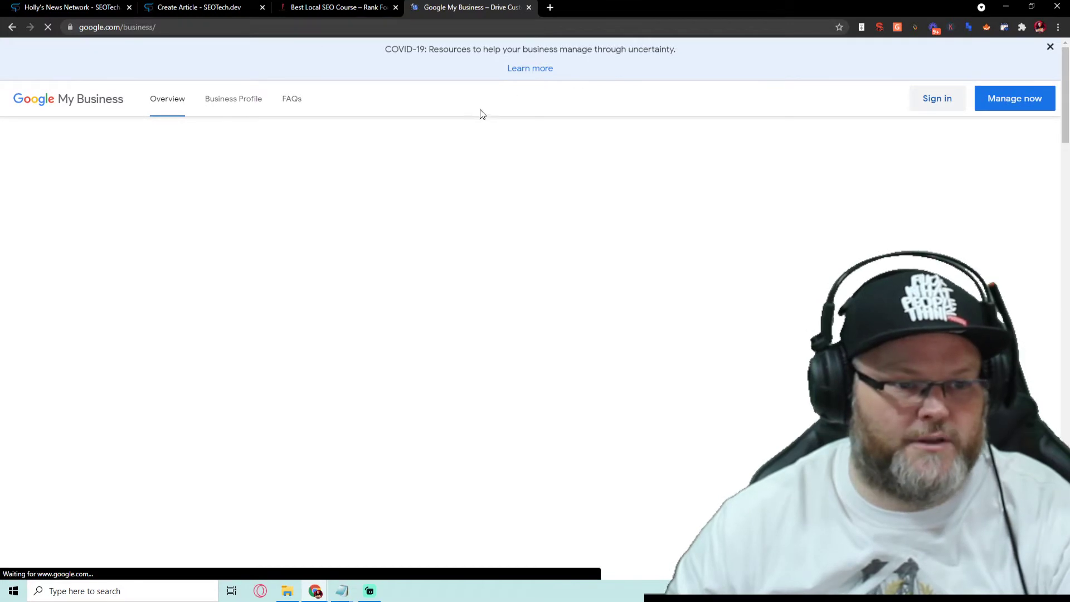
pyautogui.click(402, 53)
pyautogui.write('ra')
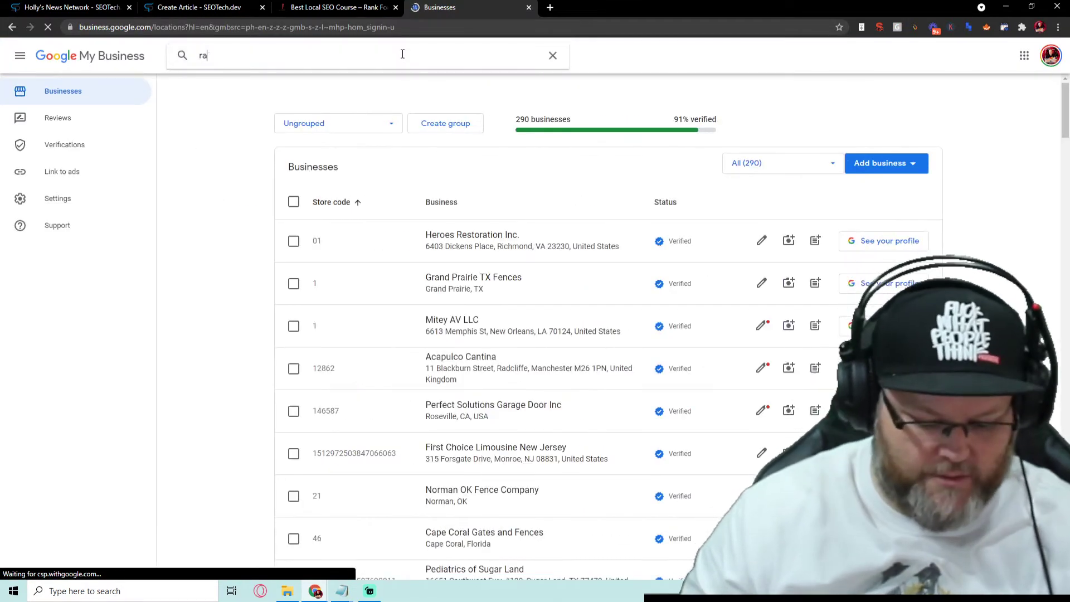
pyautogui.write('nk fortres')
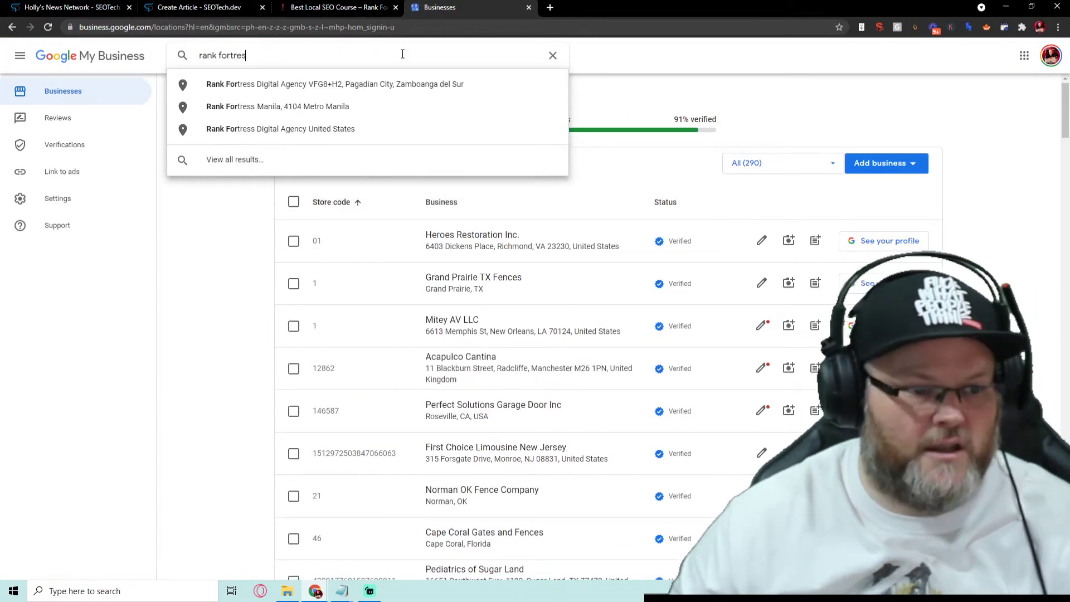
pyautogui.write('s')
pyautogui.press('Return')
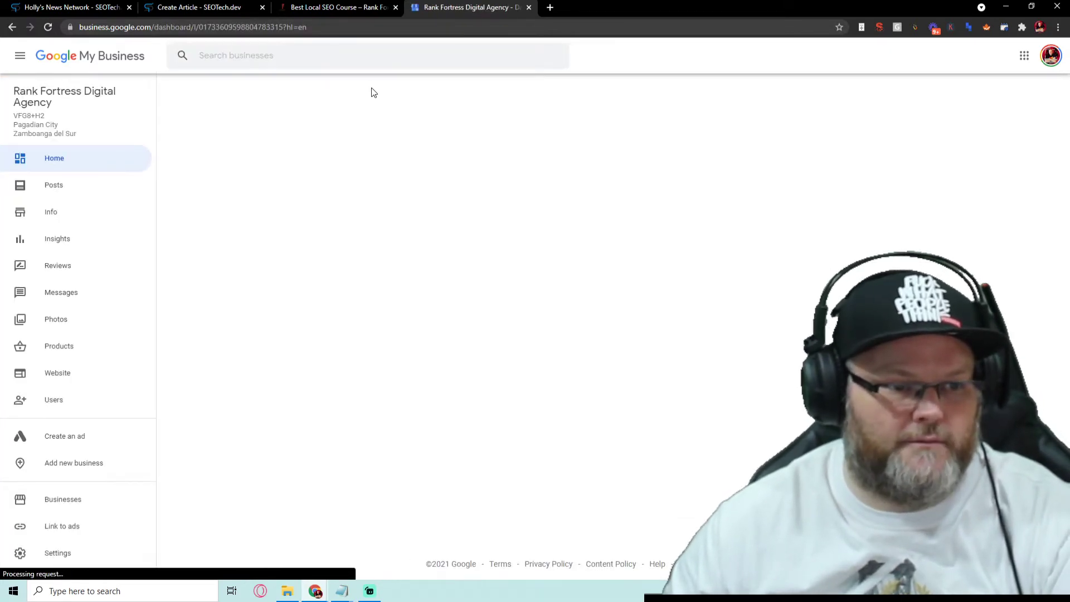
# - Paste the latest GMB post image under the best-course heading
pyautogui.click(72, 185)
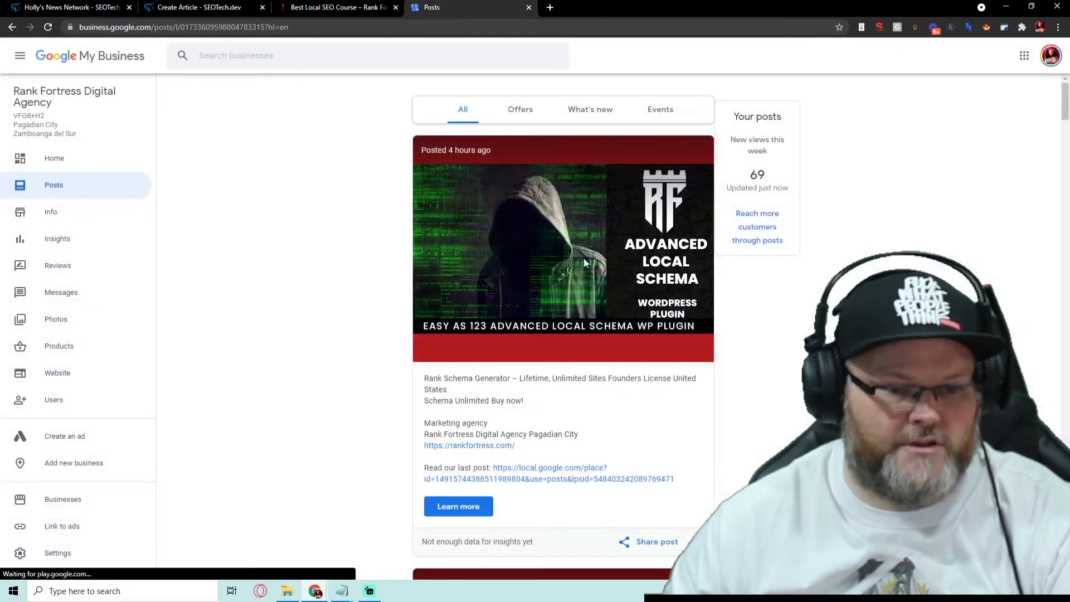
pyautogui.rightClick(557, 243)
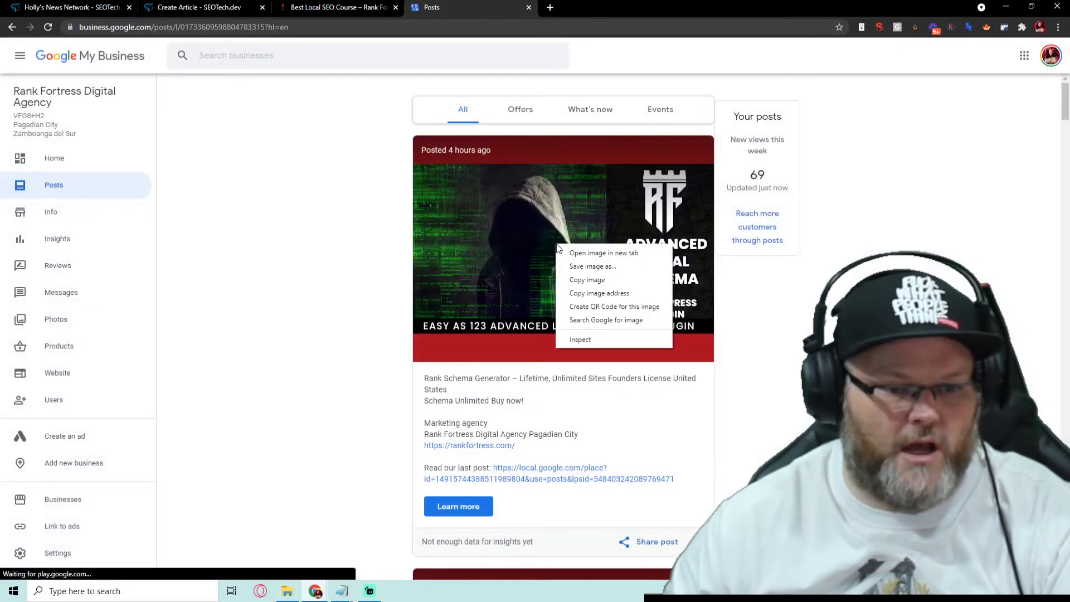
pyautogui.press('Escape')
pyautogui.rightClick(630, 255)
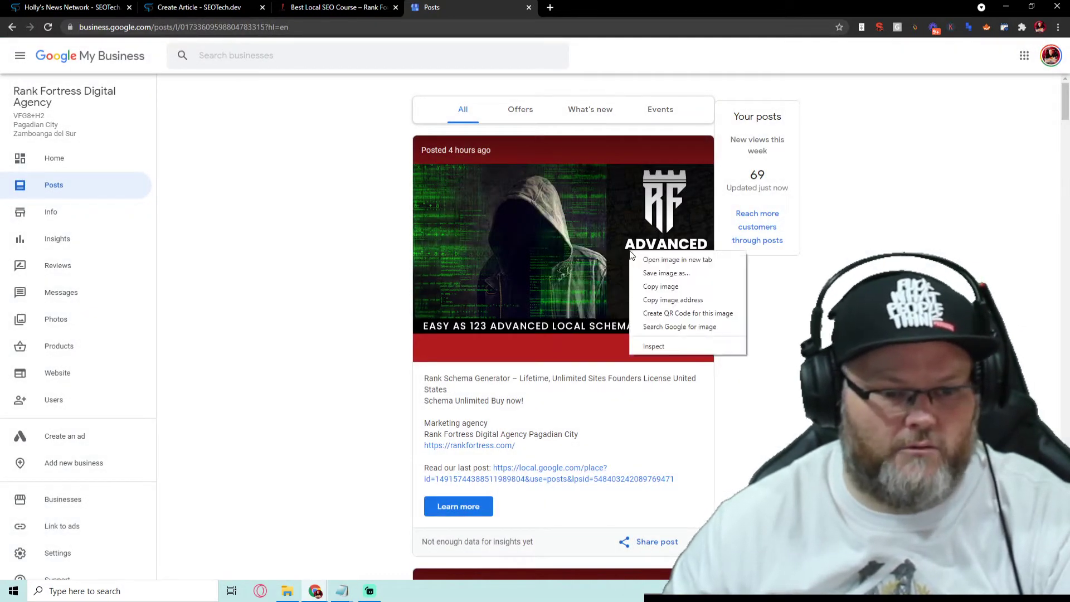
pyautogui.click(642, 287)
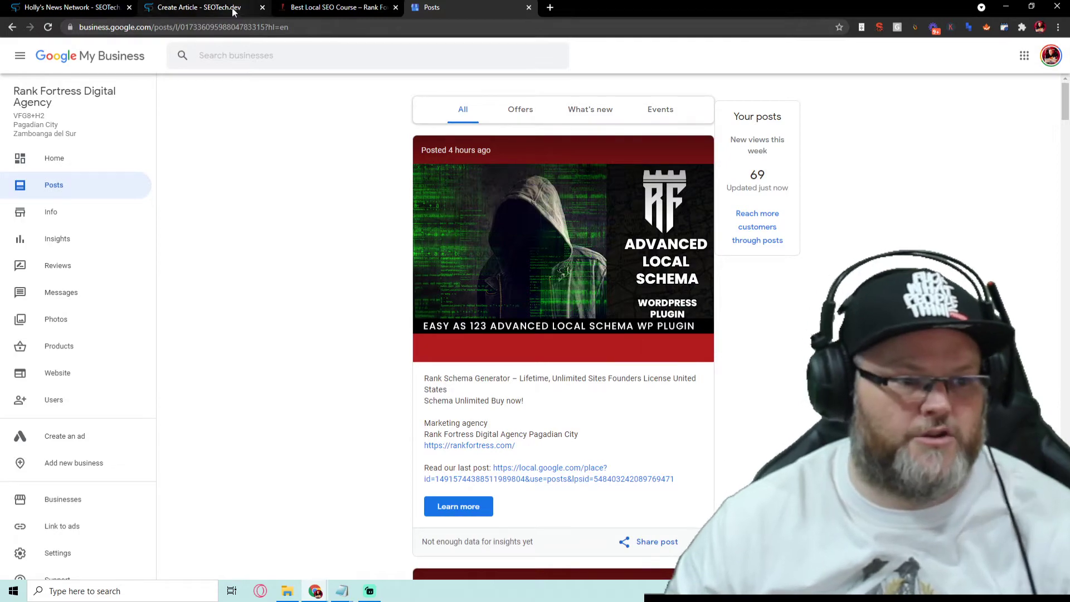
pyautogui.moveTo(247, 9); pyautogui.dragTo(324, 7)
pyautogui.scroll(5, 476, 335)
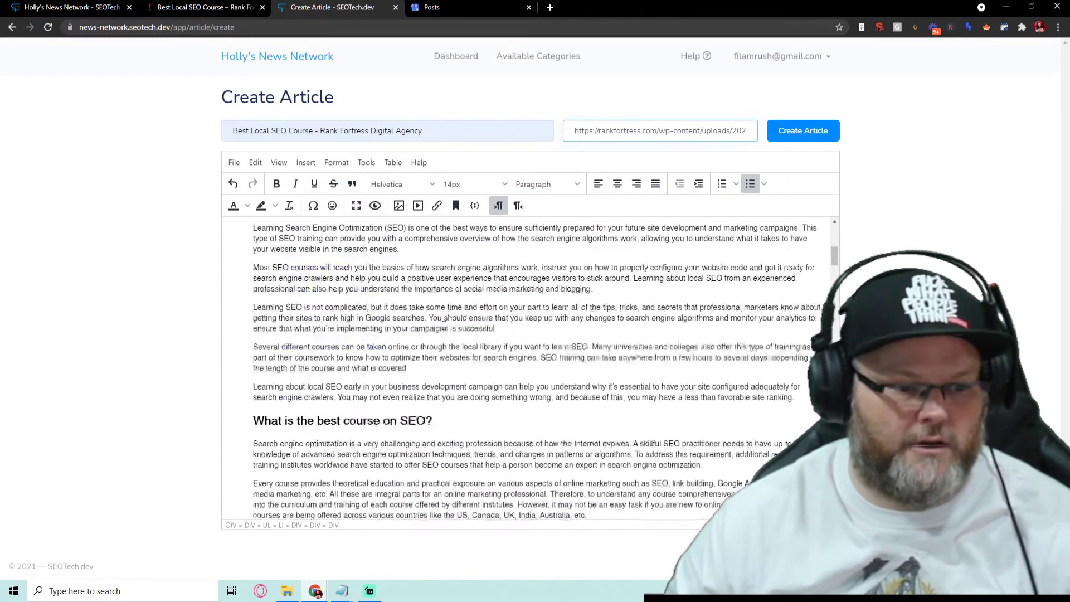
pyautogui.scroll(-1, 444, 328)
pyautogui.scroll(-1, 468, 276)
pyautogui.click(485, 246)
pyautogui.press('Return')
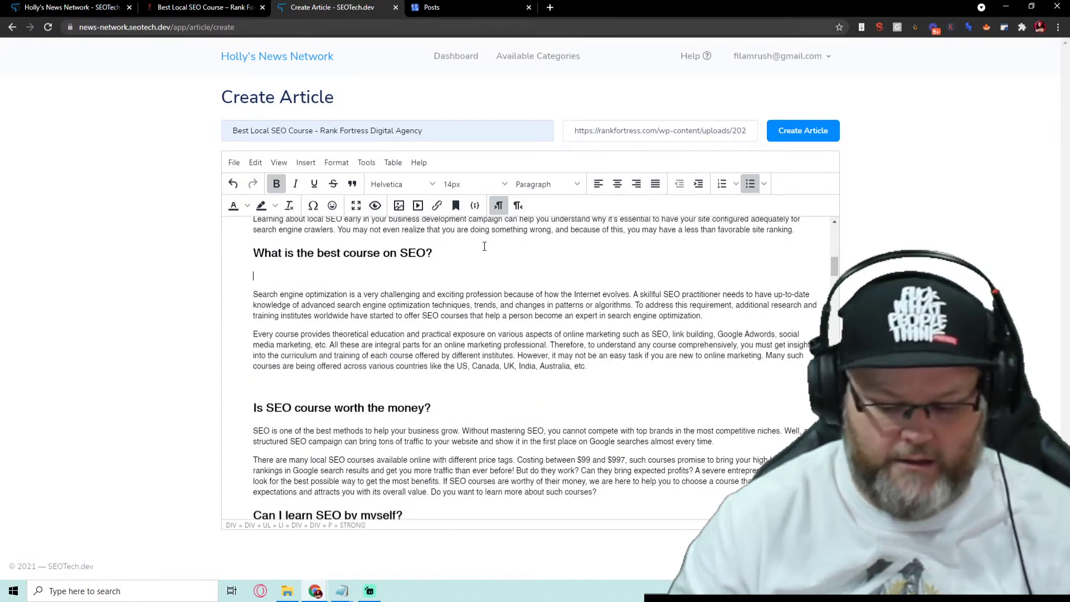
pyautogui.hotkey('ctrl', 'v')
# - Paste the Elite post image under the worth-the-money heading
pyautogui.click(437, 6)
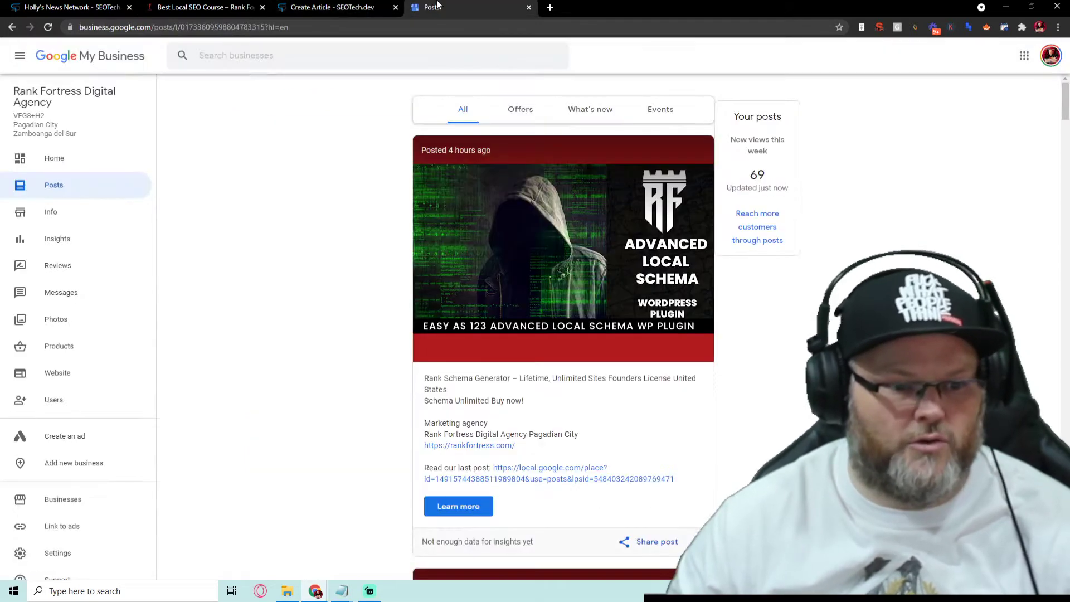
pyautogui.scroll(-3, 536, 347)
pyautogui.rightClick(537, 347)
pyautogui.click(548, 382)
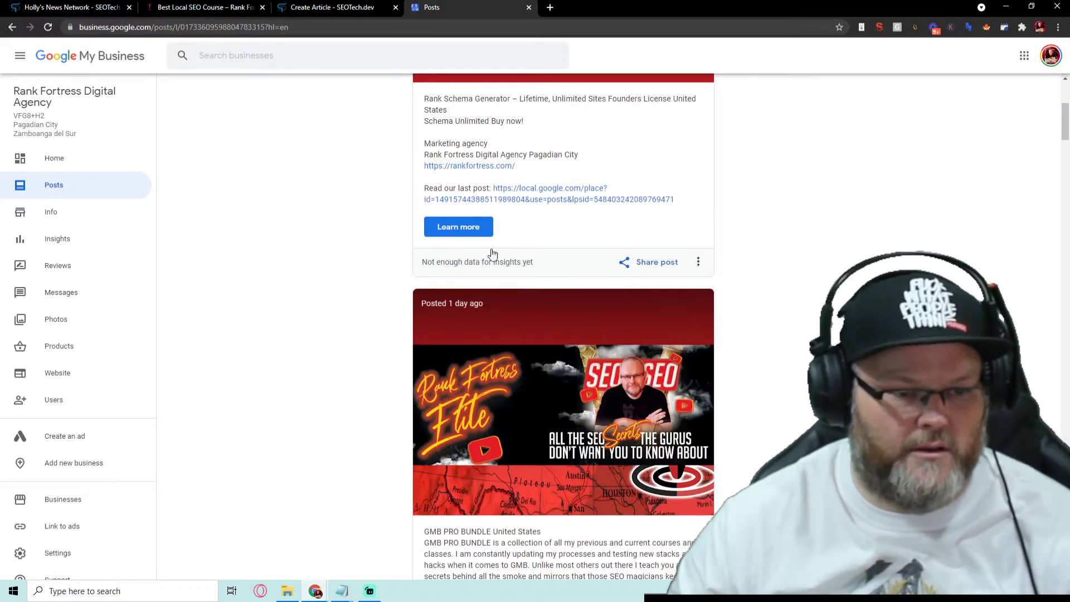
pyautogui.click(309, 7)
pyautogui.scroll(-3, 452, 374)
pyautogui.scroll(-1, 451, 373)
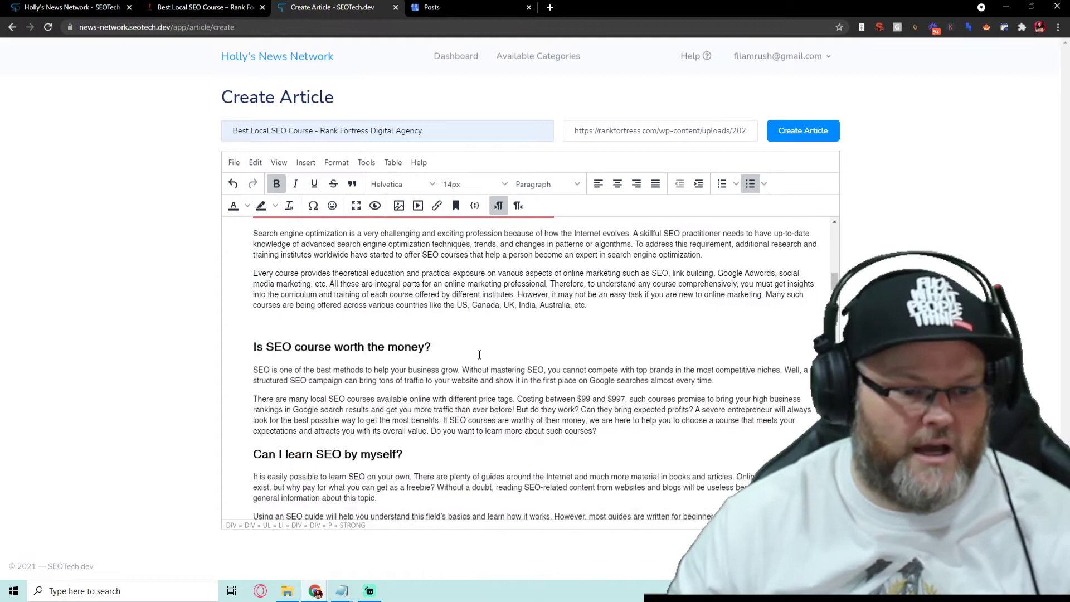
pyautogui.press('Return')
pyautogui.hotkey('ctrl', 'v')
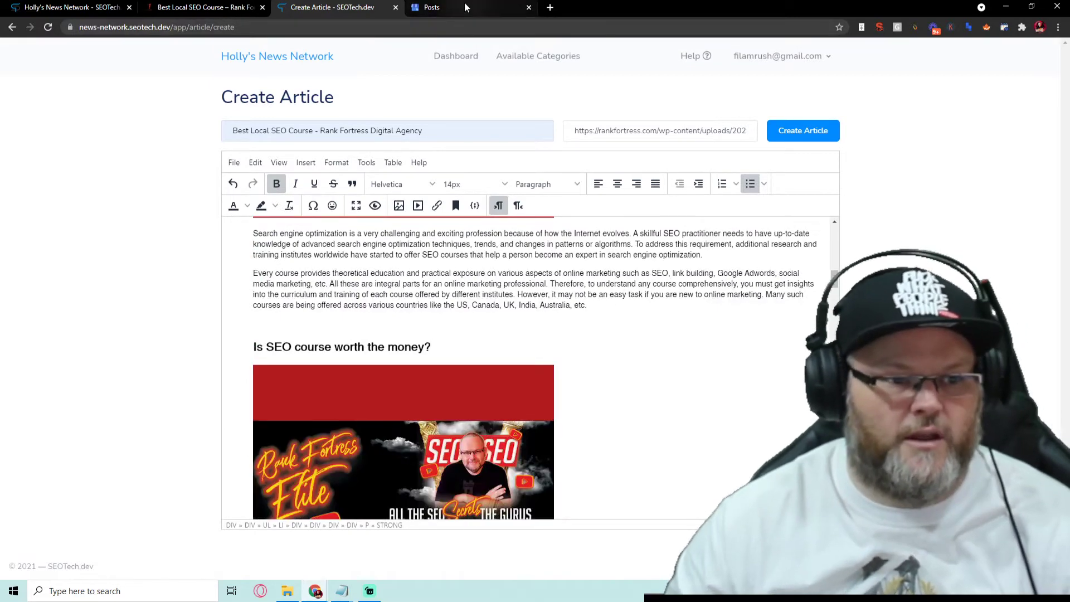
# - Paste the GMB Fortress image under 'Is SEO easy?'
pyautogui.click(431, 8)
pyautogui.scroll(-5, 577, 385)
pyautogui.scroll(-3, 575, 379)
pyautogui.rightClick(556, 253)
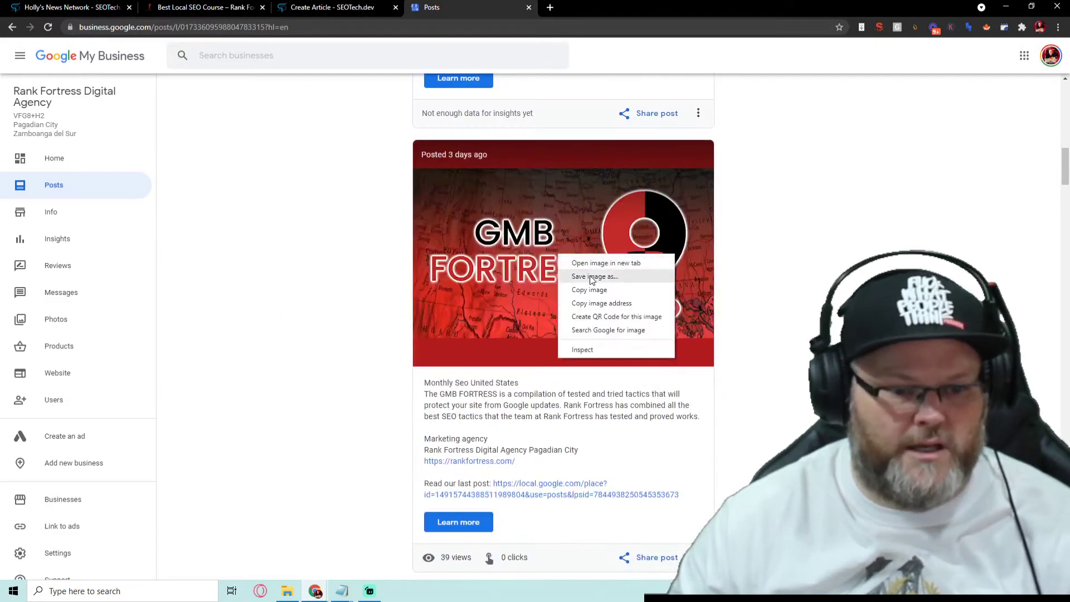
pyautogui.click(585, 288)
pyautogui.click(332, 7)
pyautogui.scroll(-3, 514, 321)
pyautogui.scroll(-3, 514, 322)
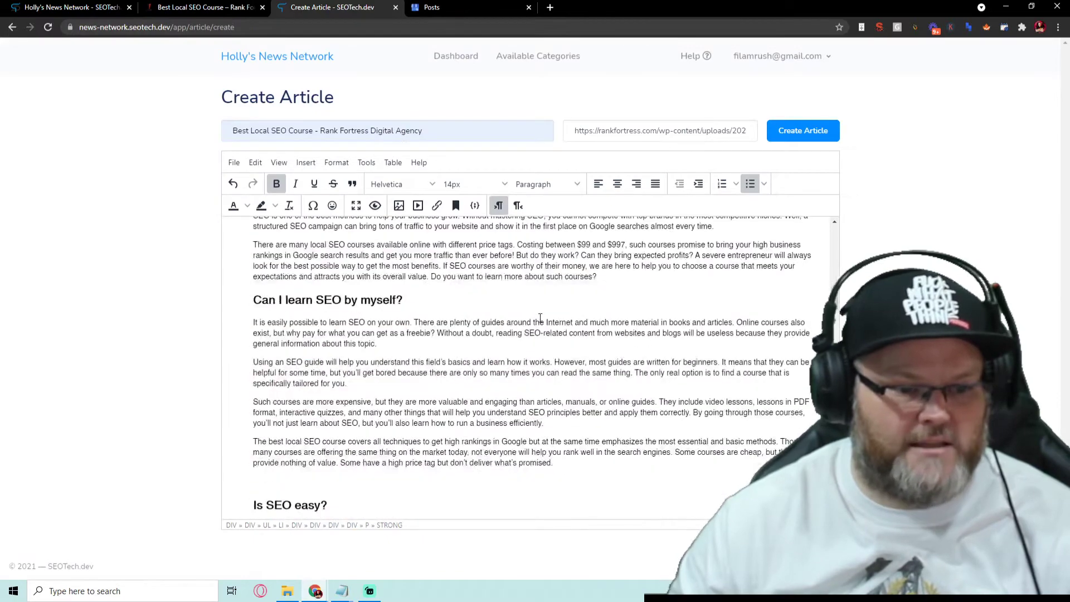
pyautogui.scroll(-3, 514, 322)
pyautogui.press('Return')
pyautogui.hotkey('ctrl', 'v')
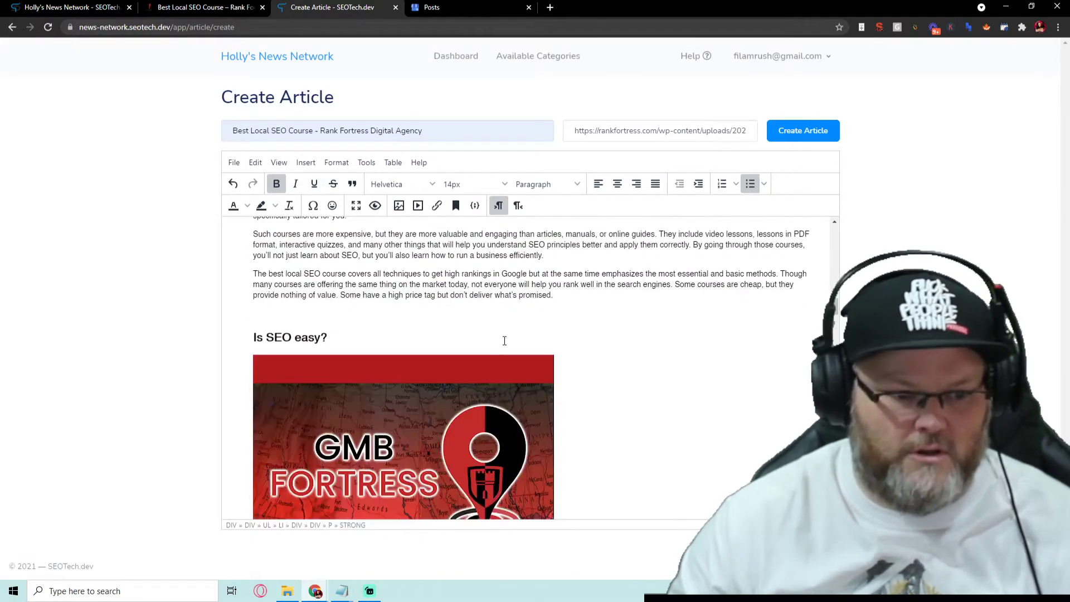
# - Paste the In Depth Analysis image under 'Is SEO a good career?'
pyautogui.click(446, 7)
pyautogui.scroll(-5, 588, 296)
pyautogui.scroll(-5, 588, 296)
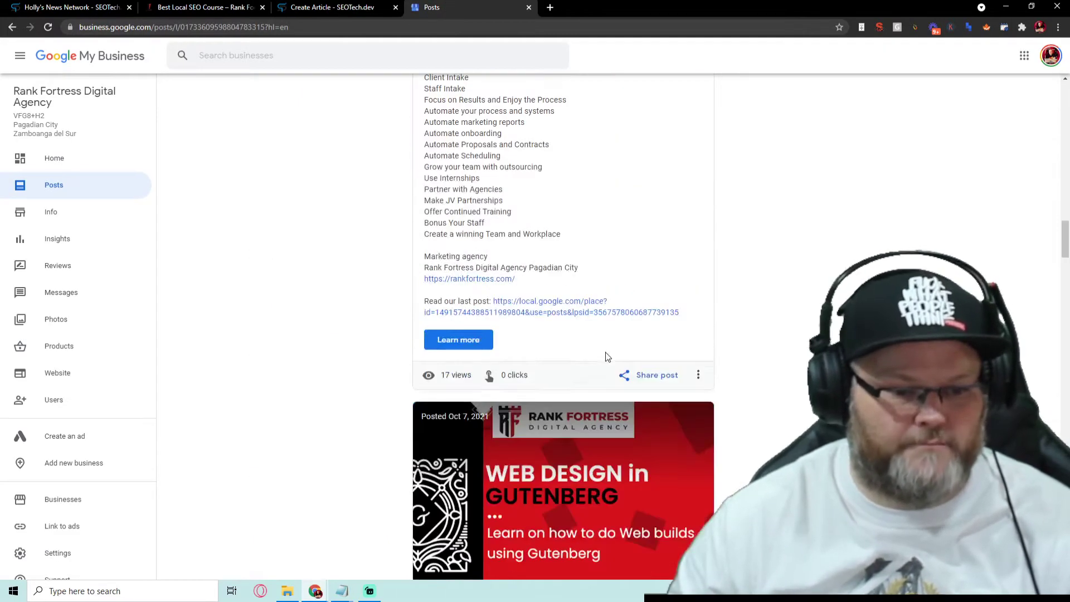
pyautogui.scroll(-3, 589, 296)
pyautogui.scroll(-2, 588, 297)
pyautogui.scroll(-4, 588, 296)
pyautogui.rightClick(577, 208)
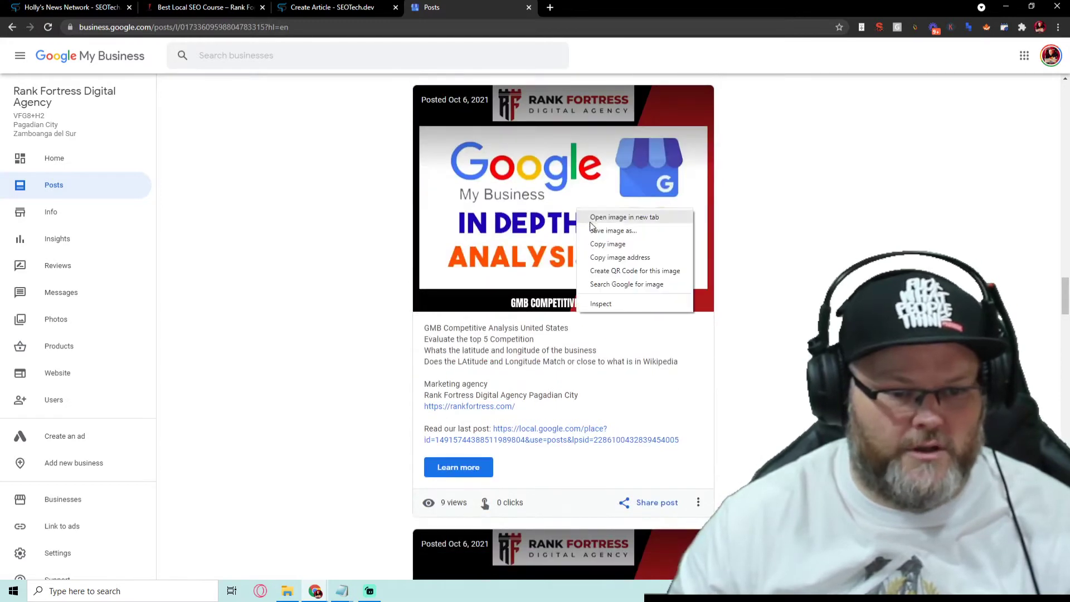
pyautogui.click(596, 240)
pyautogui.click(375, 8)
pyautogui.scroll(-5, 569, 329)
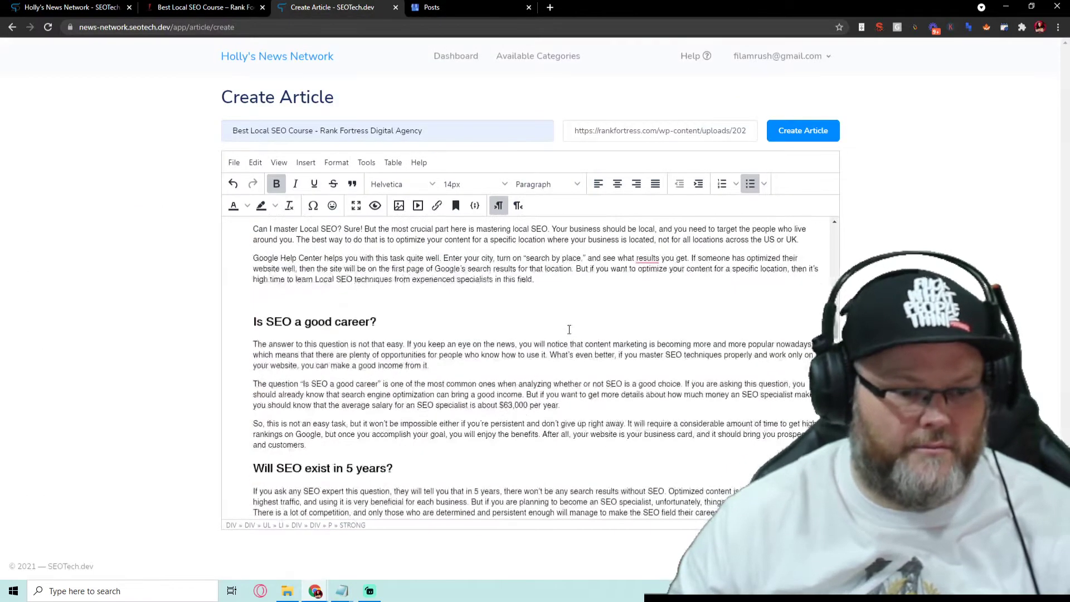
pyautogui.press('Return')
pyautogui.hotkey('ctrl', 'v')
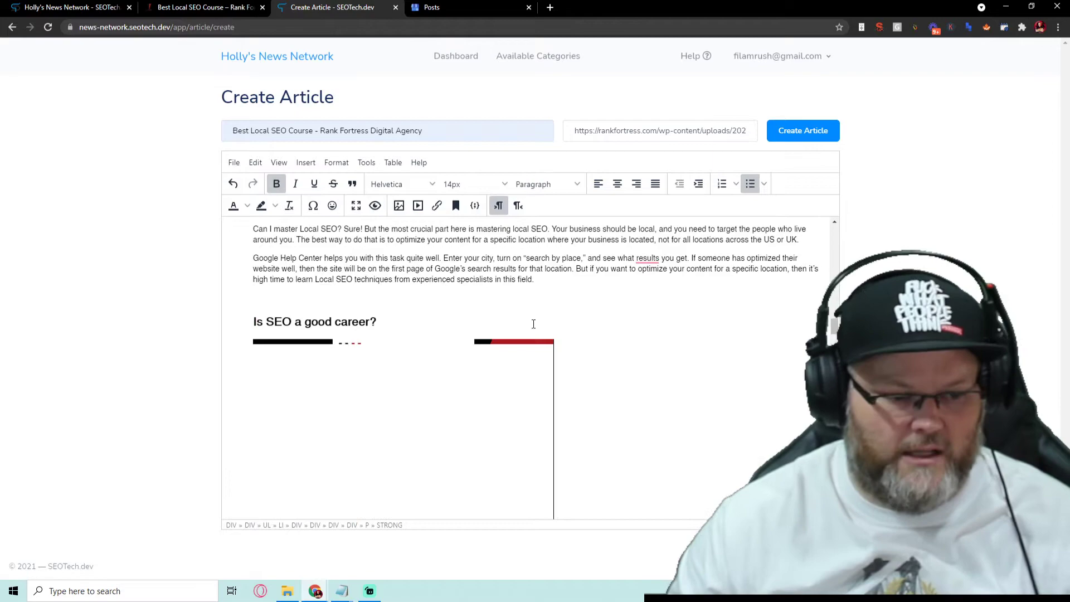
pyautogui.scroll(-5, 527, 348)
pyautogui.scroll(-5, 526, 349)
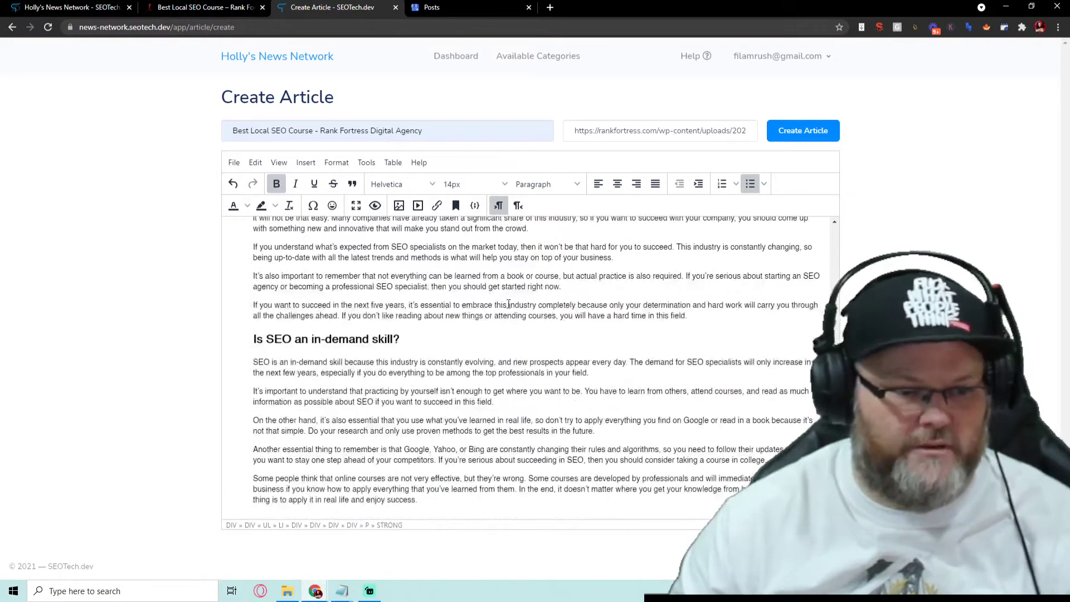
# - Paste the Core Web Vitals image under 'Is SEO an in-demand skill?'
pyautogui.click(425, 4)
pyautogui.scroll(-5, 518, 446)
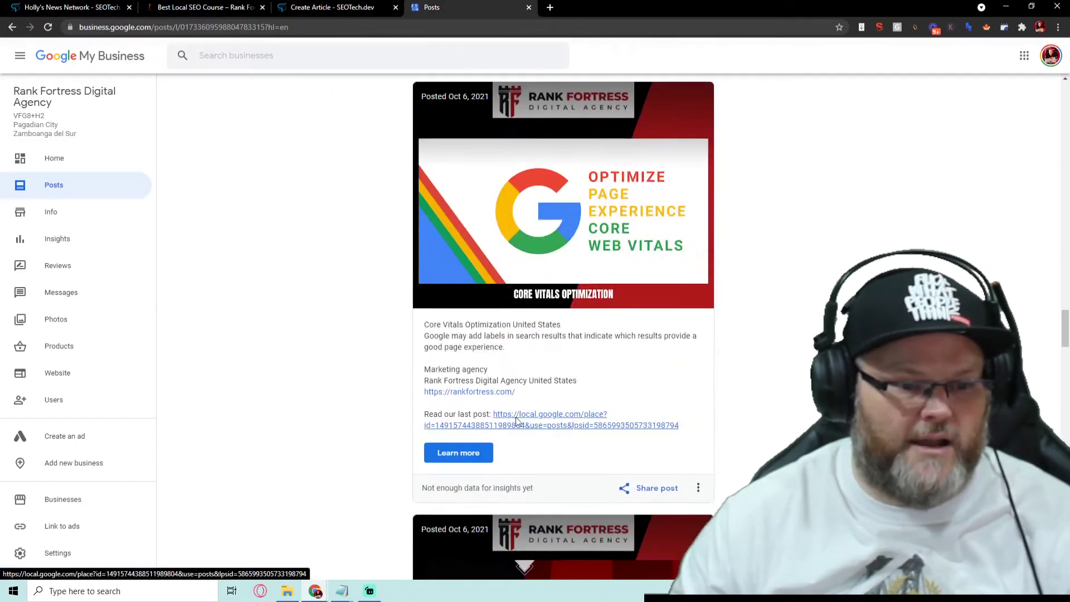
pyautogui.rightClick(555, 214)
pyautogui.click(572, 248)
pyautogui.click(331, 8)
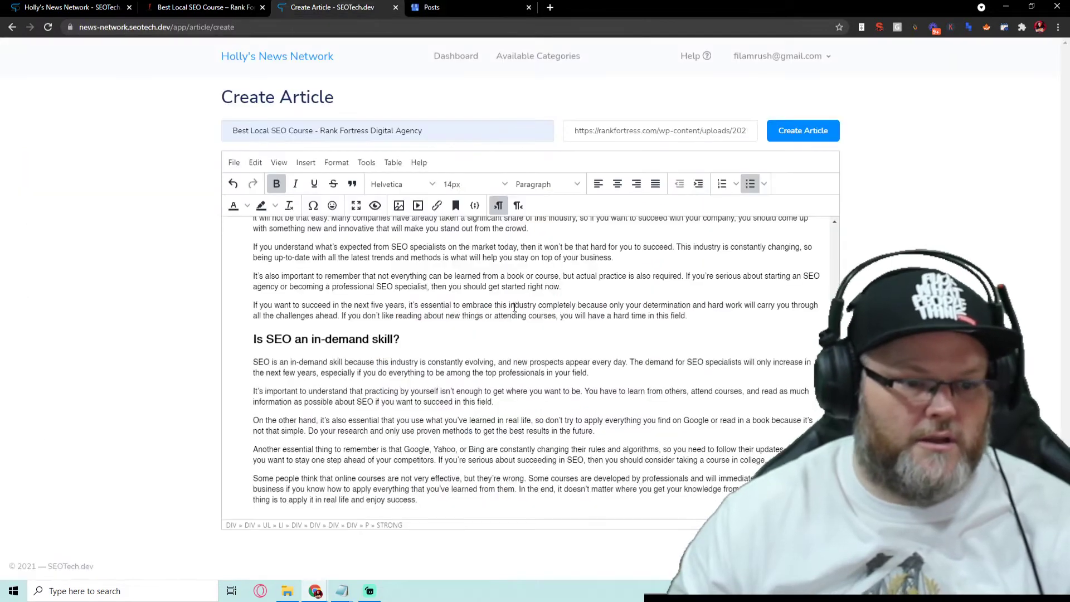
pyautogui.press('Return')
pyautogui.hotkey('ctrl', 'v')
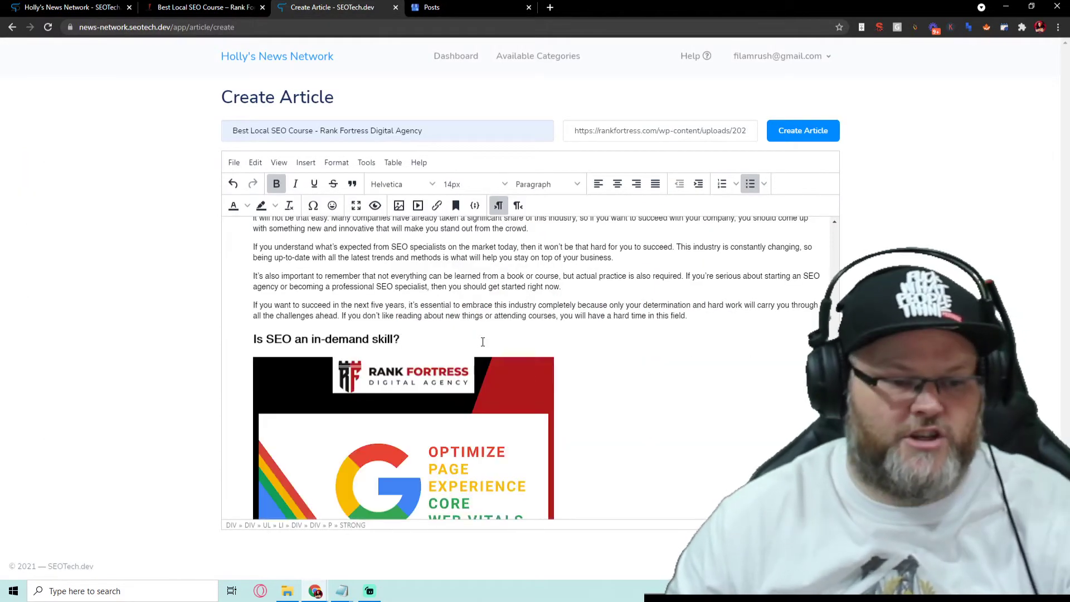
pyautogui.scroll(-10, 502, 355)
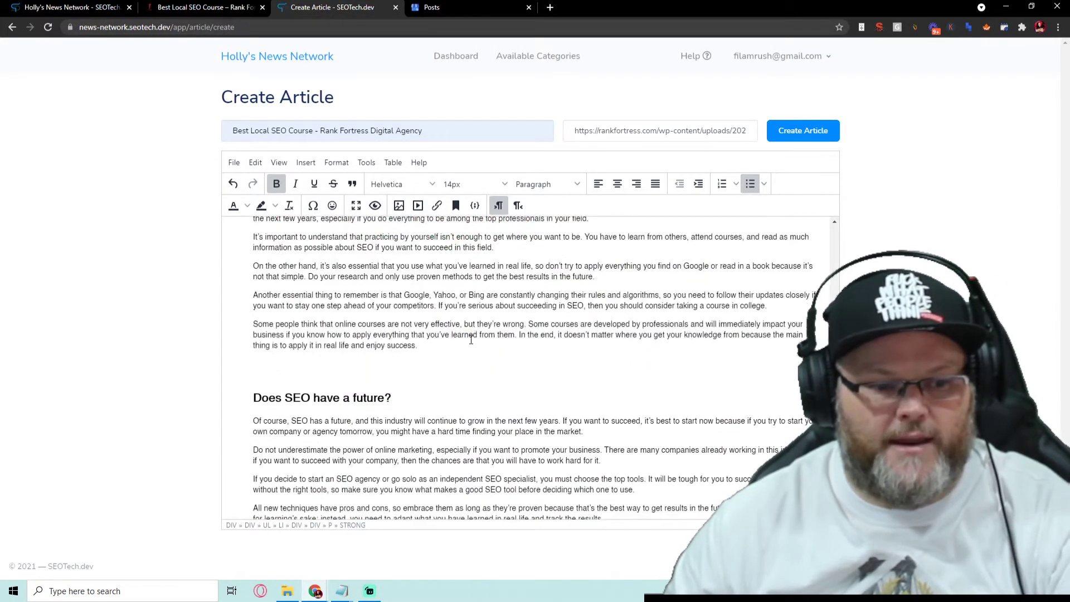
pyautogui.scroll(-5, 466, 339)
pyautogui.scroll(-5, 466, 339)
pyautogui.scroll(-5, 465, 338)
pyautogui.scroll(-5, 466, 339)
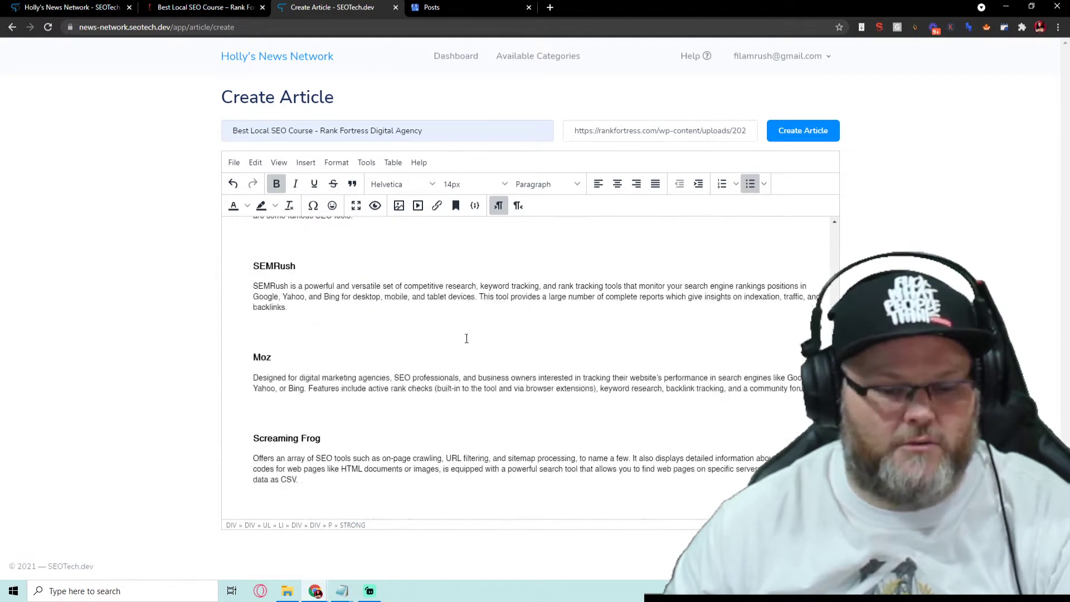
pyautogui.scroll(-5, 466, 337)
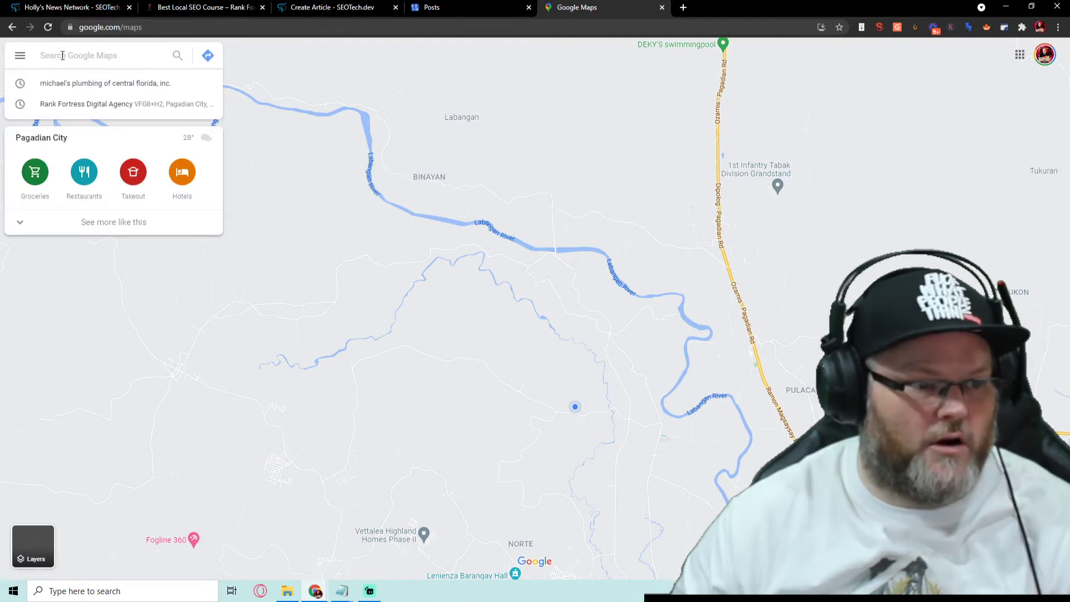
# - Open the Rank Fortress Digital Agency place in Google Maps and show its Embed a map code
pyautogui.click(80, 104)
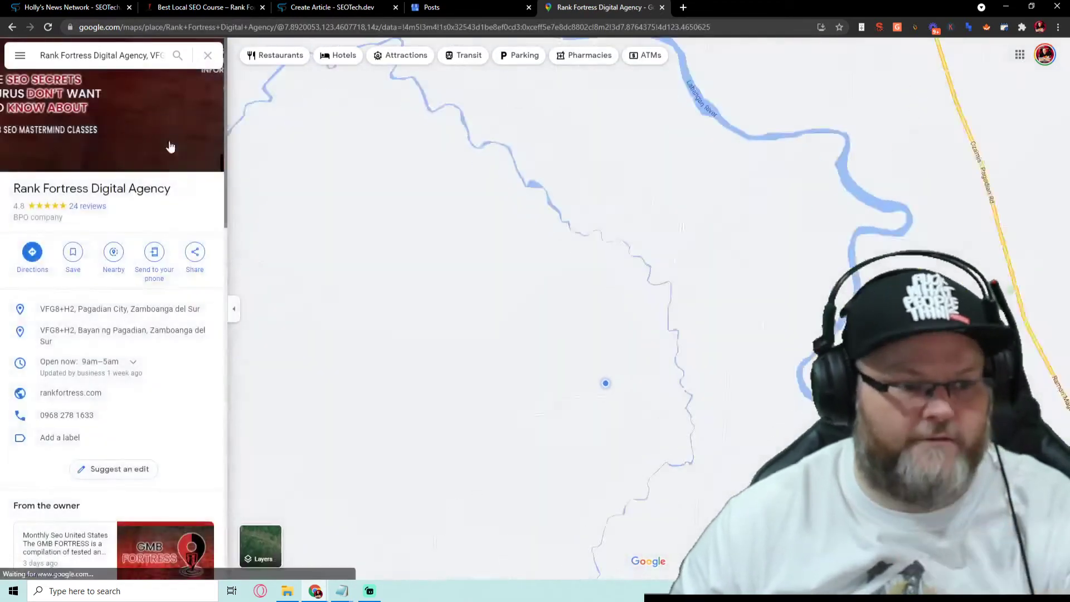
pyautogui.click(194, 279)
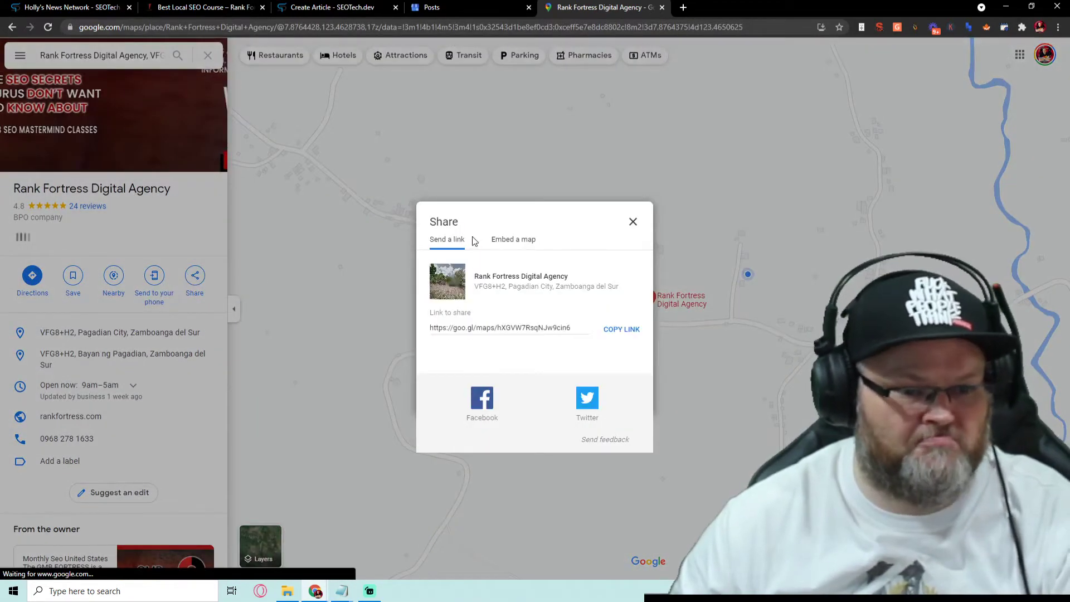
pyautogui.click(502, 239)
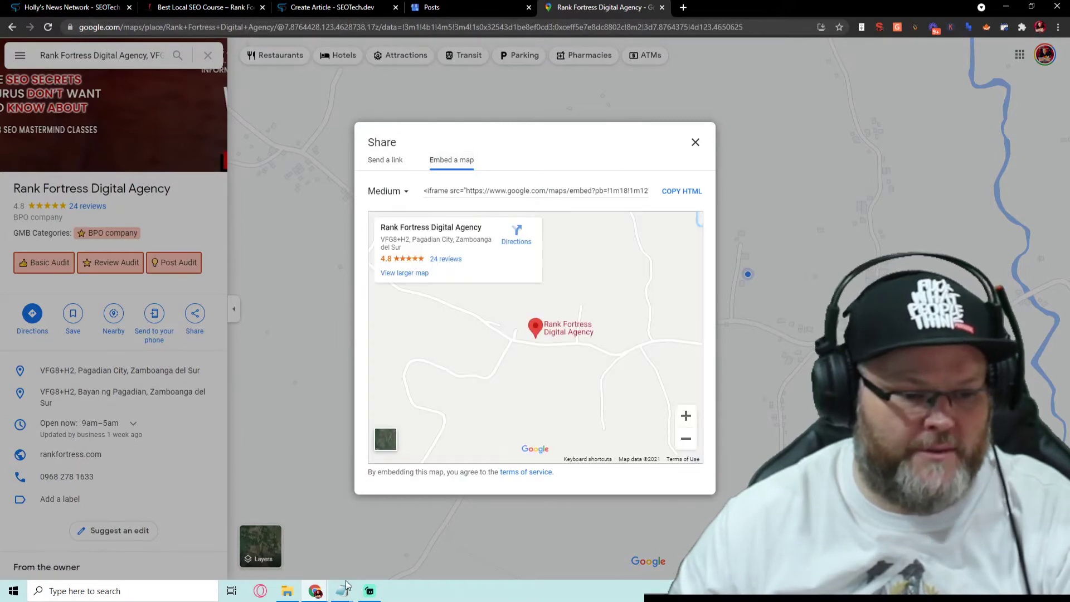
# - Select the whole Google Maps iframe code block in the GMB RSS Notepad file, then minimize Notepad
pyautogui.click(310, 540)
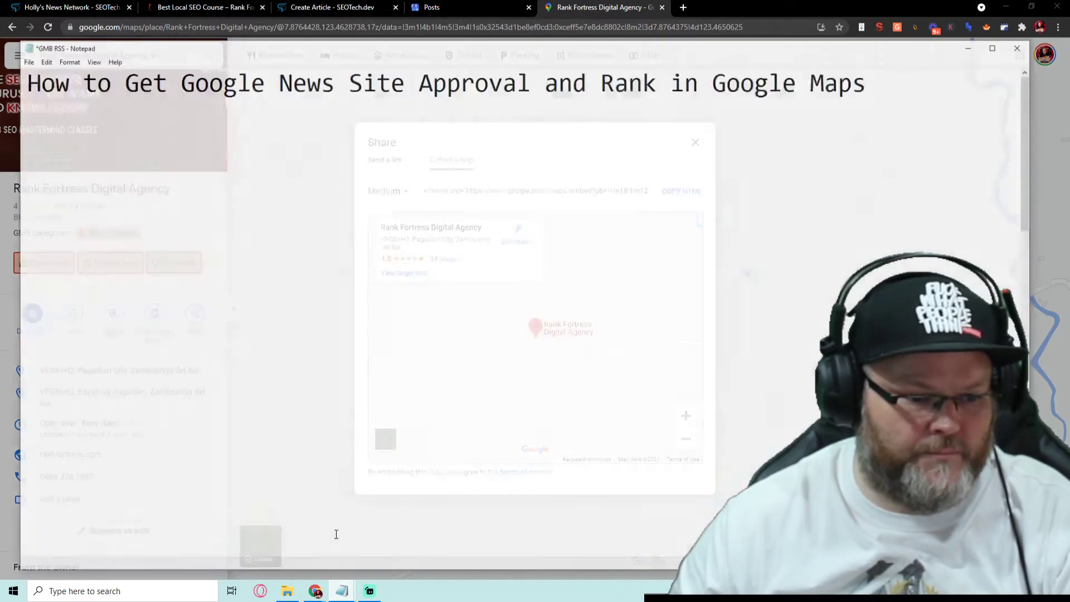
pyautogui.scroll(-2, 277, 288)
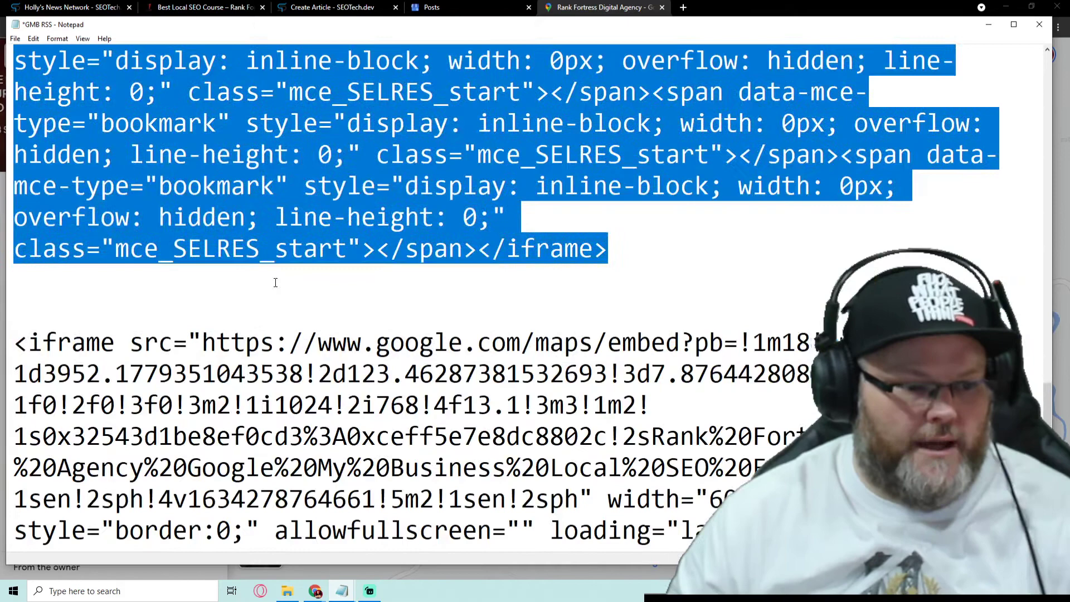
pyautogui.click(44, 341)
pyautogui.moveTo(18, 341); pyautogui.dragTo(335, 544)
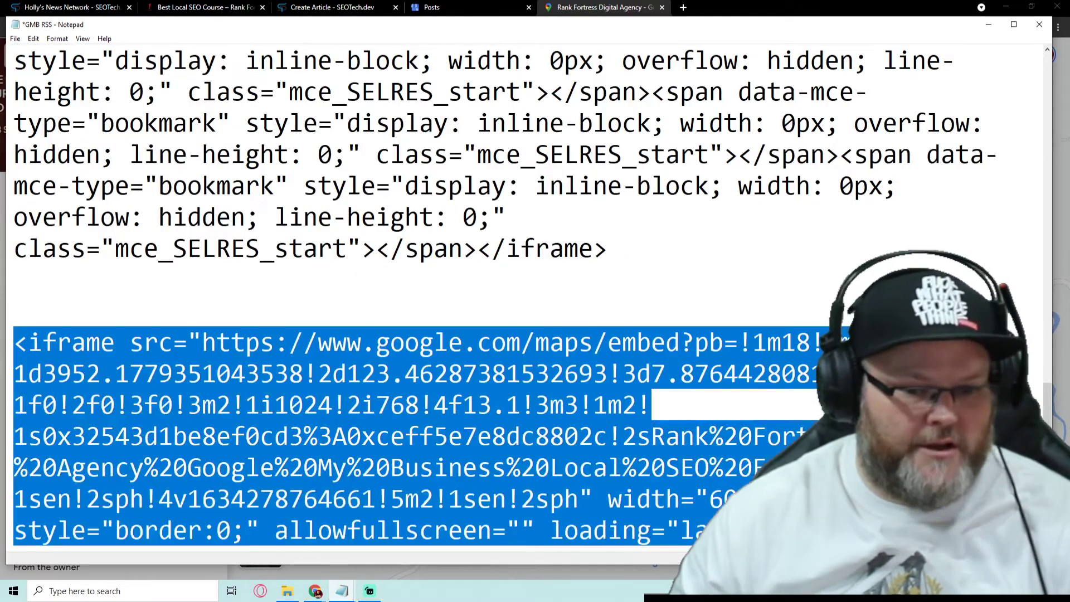
pyautogui.click(992, 28)
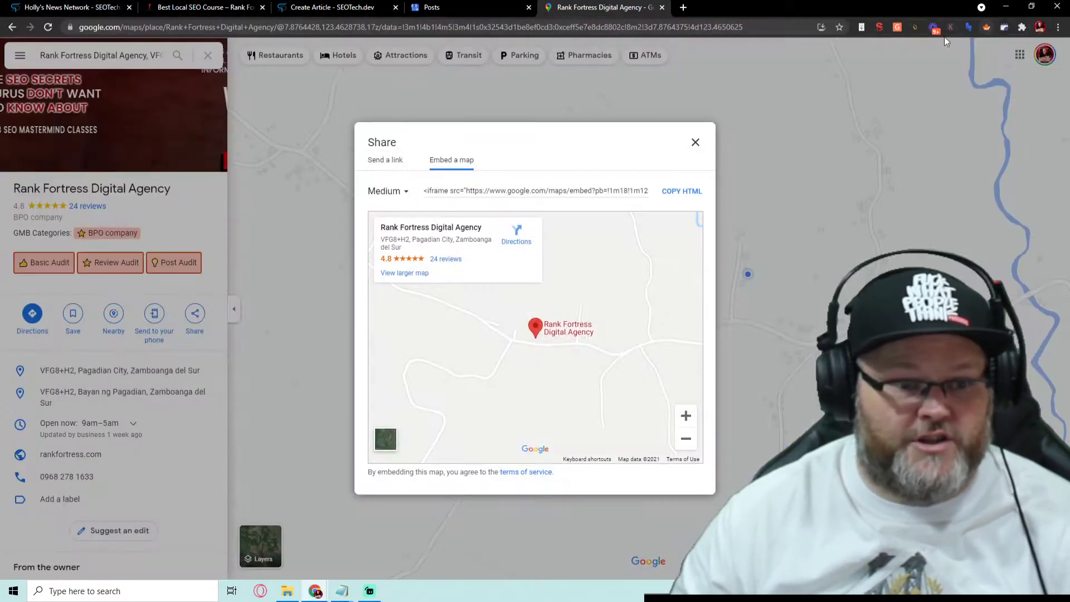
# - Paste the Google Maps iframe on a new line after the last markup in the article's source code
pyautogui.click(335, 6)
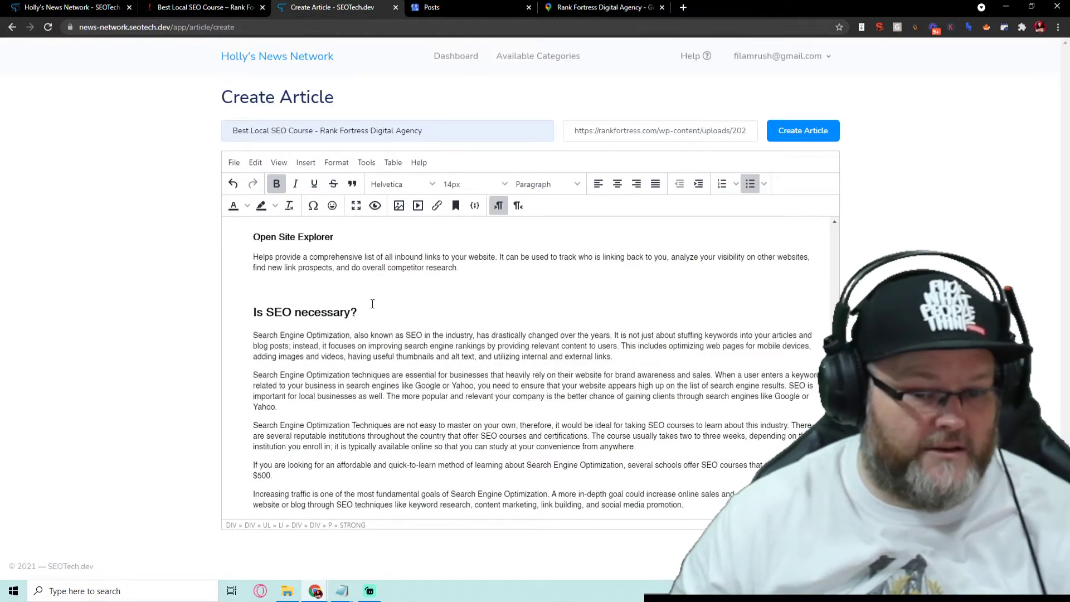
pyautogui.scroll(2, 374, 359)
pyautogui.scroll(-2, 373, 360)
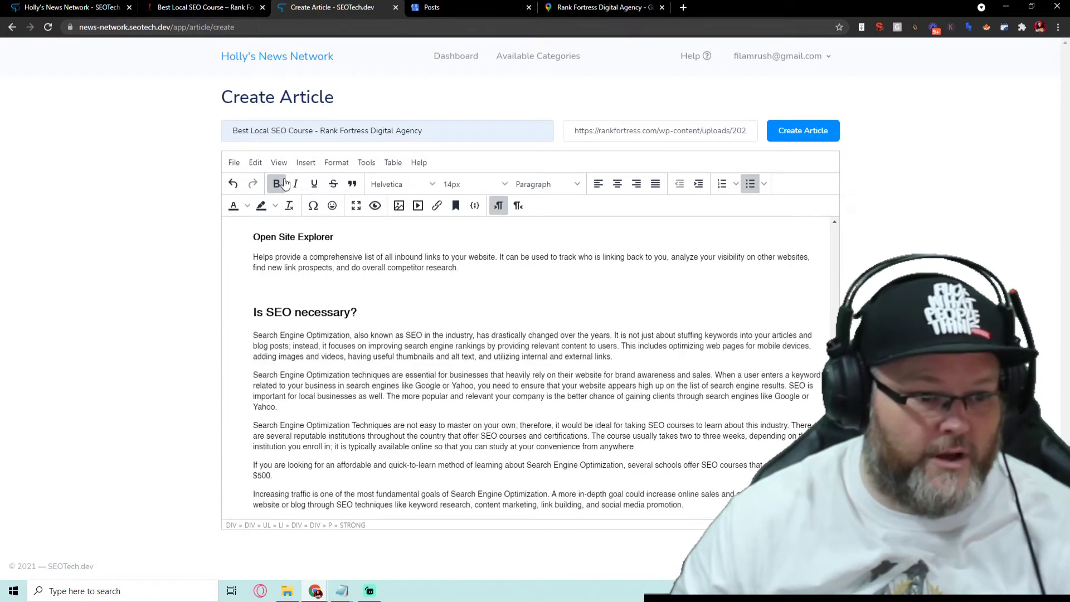
pyautogui.click(258, 163)
pyautogui.moveTo(278, 163)
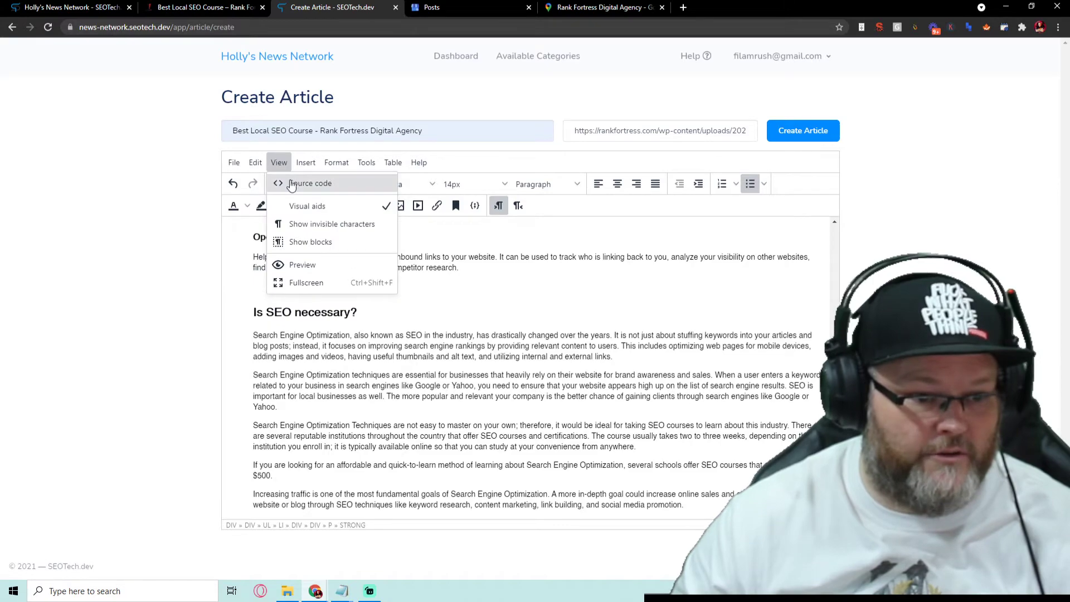
pyautogui.click(306, 181)
pyautogui.scroll(-5, 428, 340)
pyautogui.scroll(-5, 428, 341)
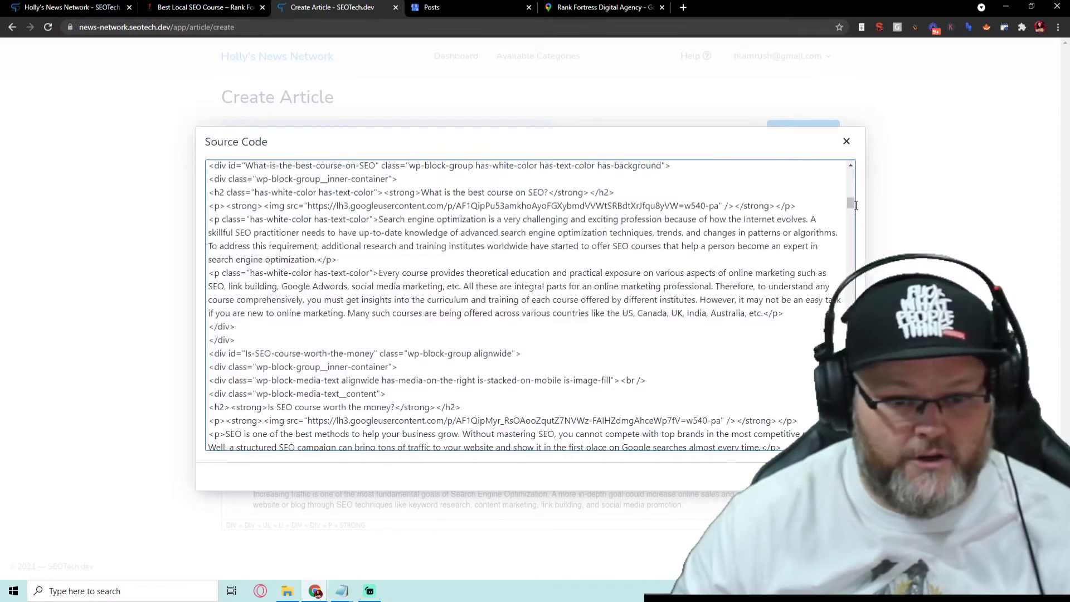
pyautogui.scroll(-5, 427, 402)
pyautogui.scroll(-5, 428, 410)
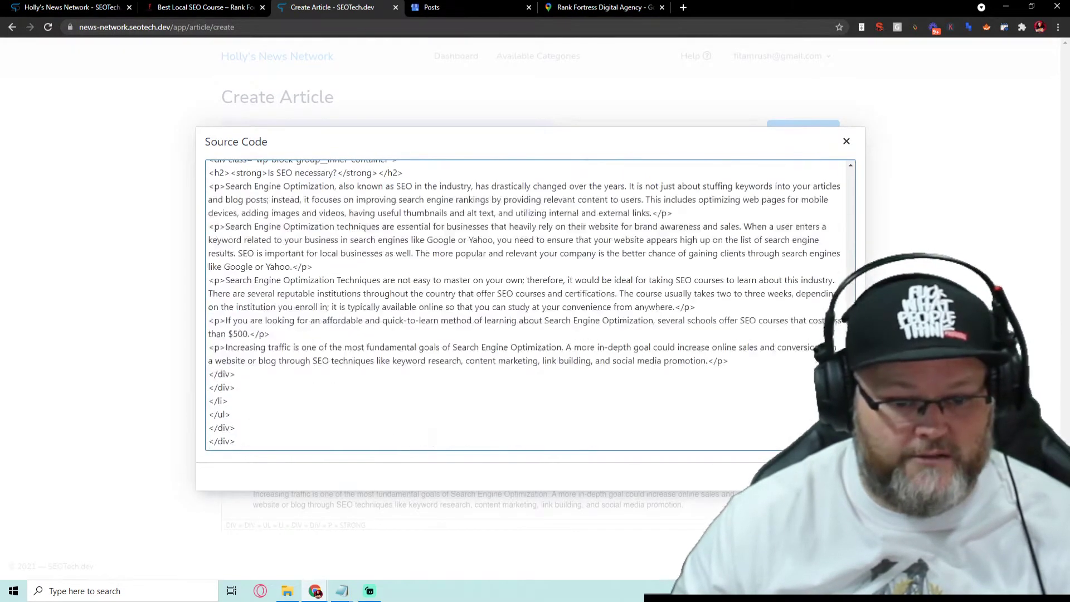
pyautogui.click(329, 440)
pyautogui.press('Return')
pyautogui.hotkey('ctrl', 'v')
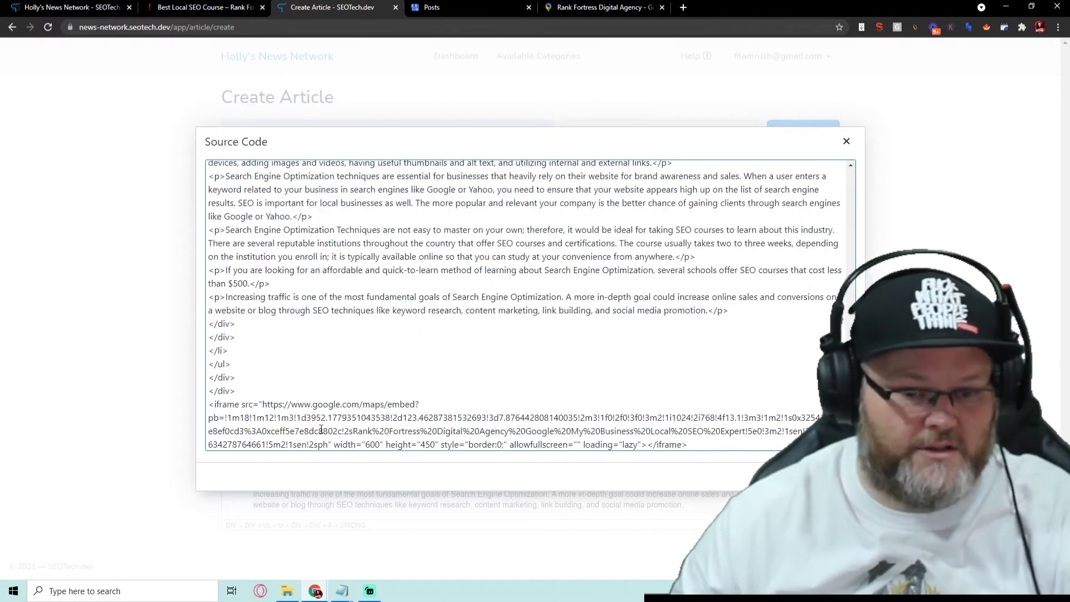
# - Apply the source edit and start a Google My Business SEO keyword line after the last paragraph
pyautogui.click(826, 476)
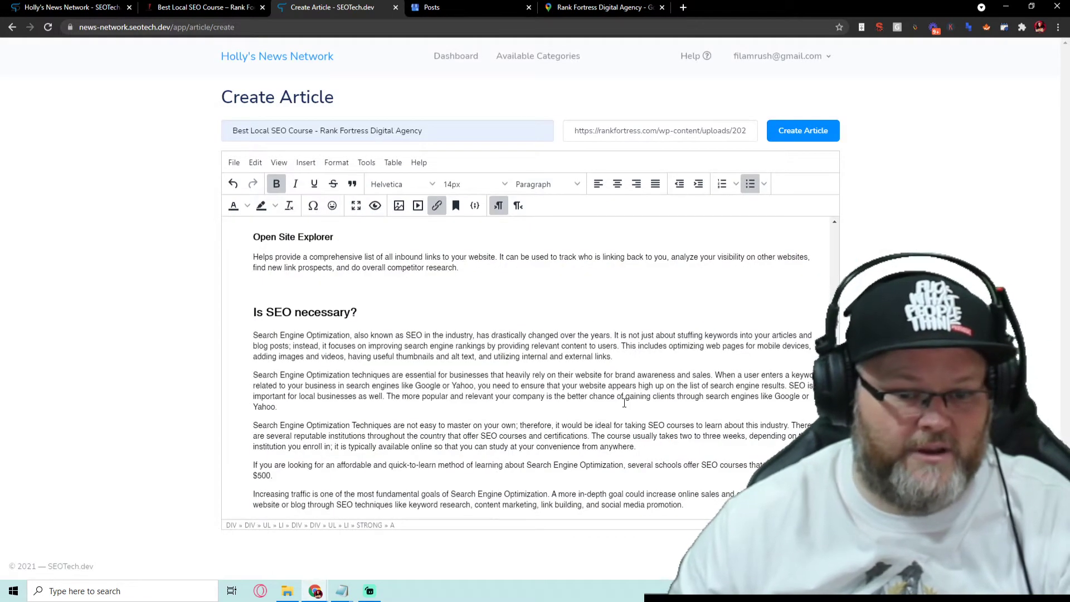
pyautogui.scroll(-3, 625, 404)
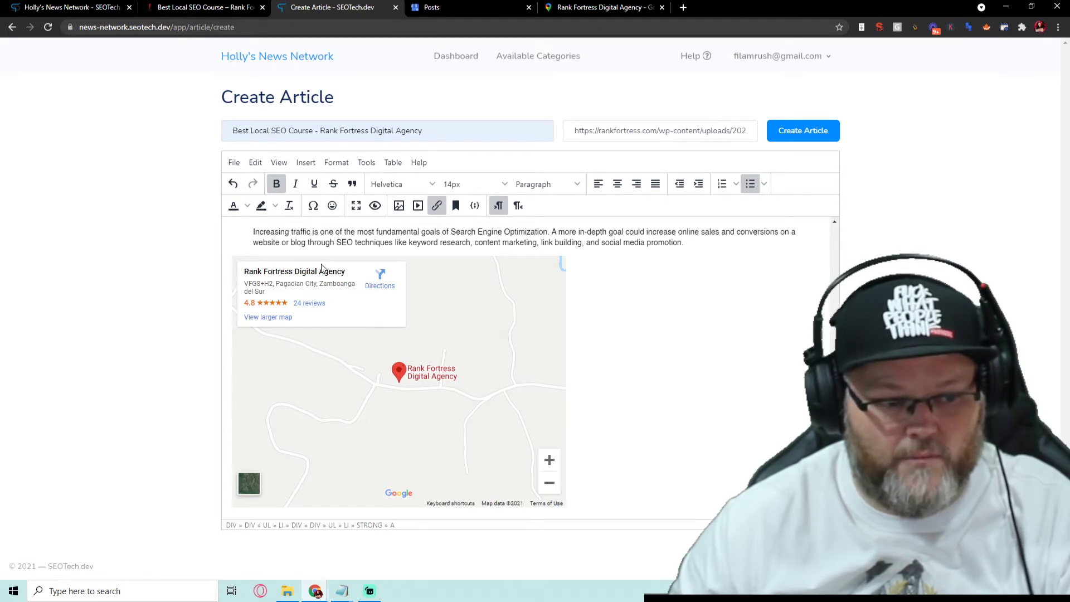
pyautogui.scroll(1, 636, 329)
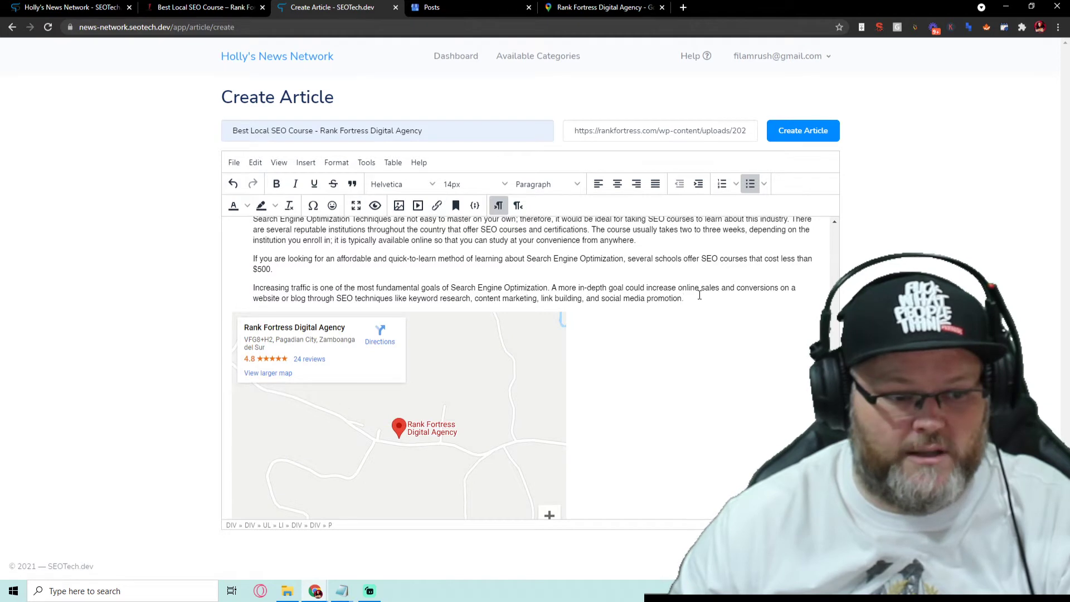
pyautogui.click(699, 298)
pyautogui.press('Return')
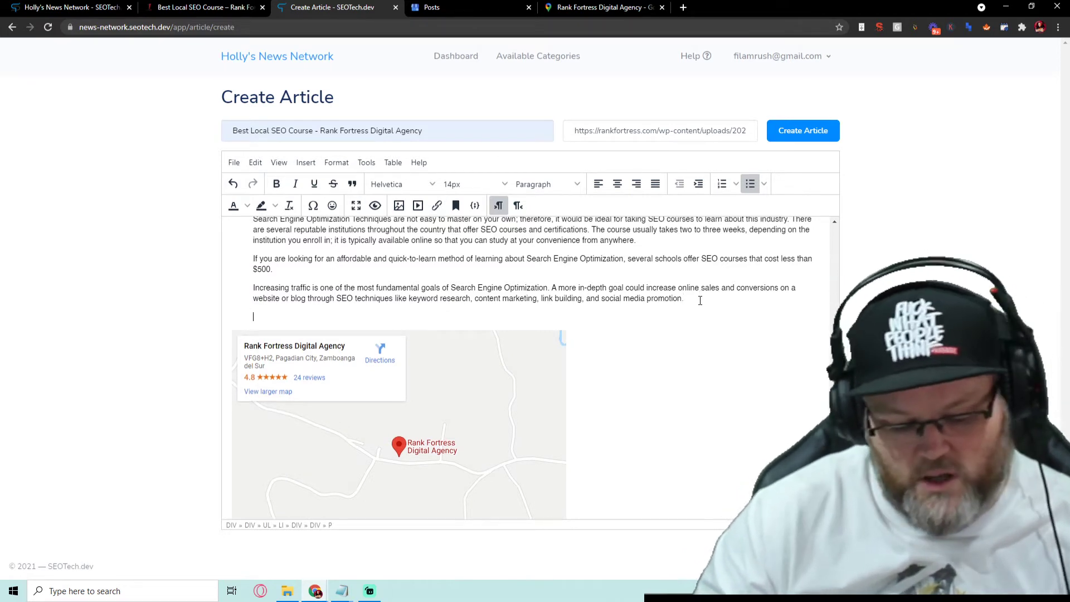
pyautogui.write('GoogleMy')
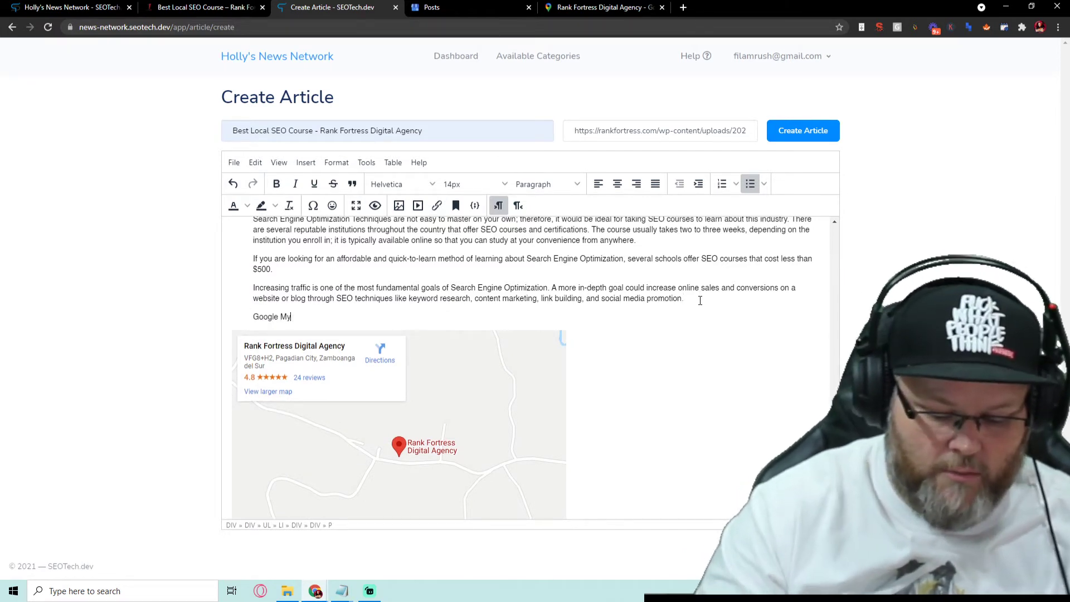
pyautogui.write(' Business SEO')
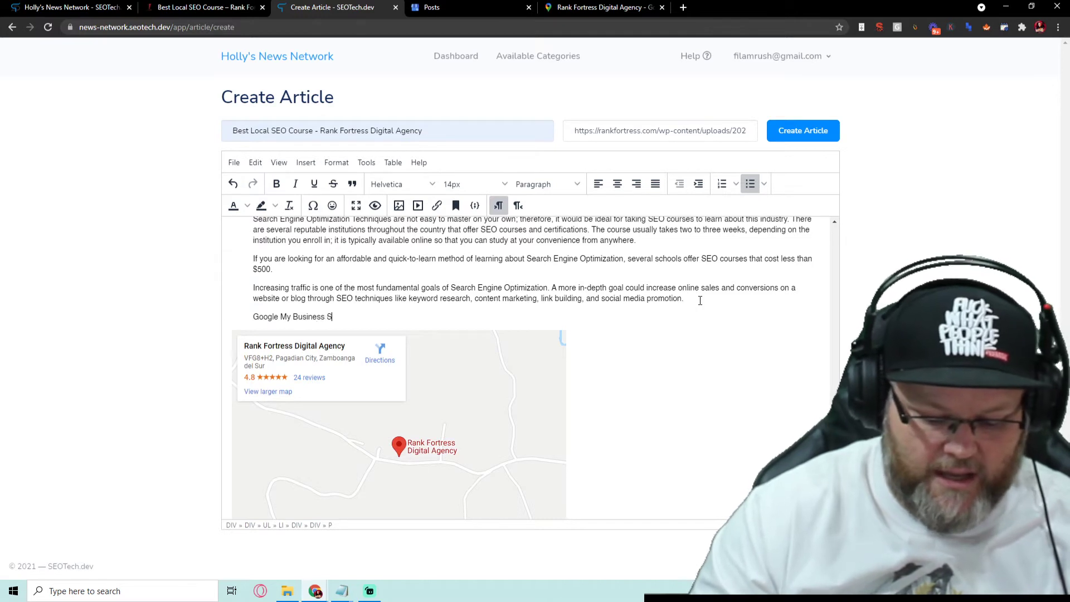
pyautogui.press('Return')
pyautogui.write('Google')
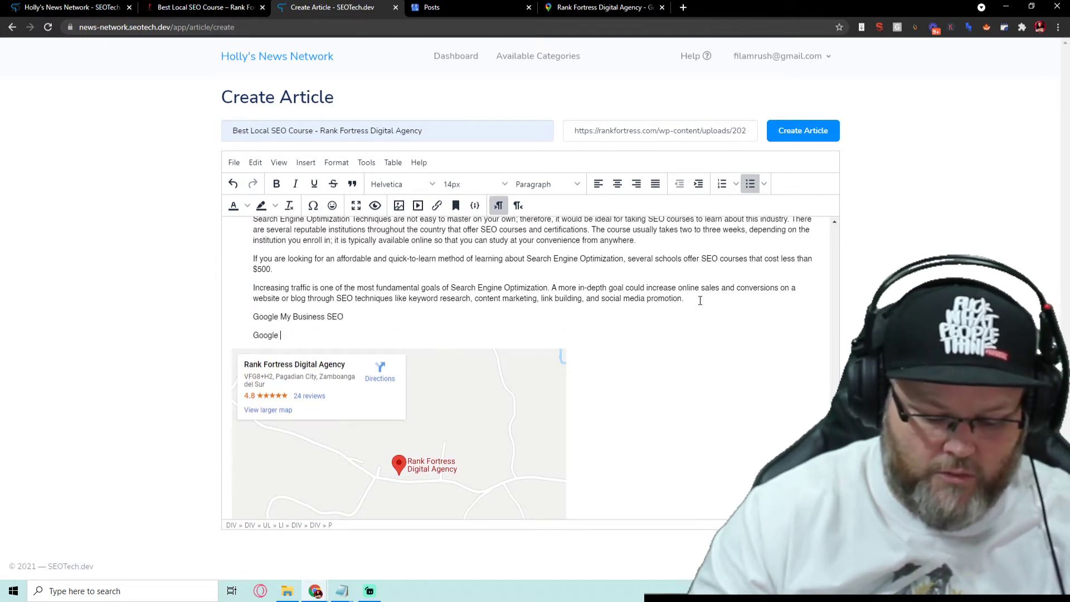
pyautogui.write('My Bu')
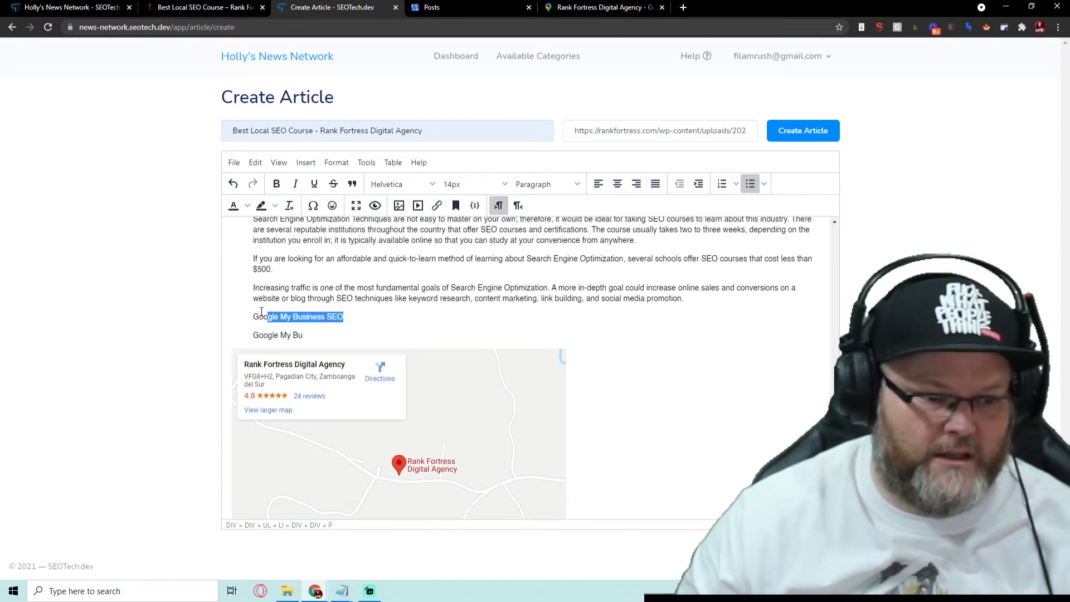
# - Fill in the remaining keyword lines, pasting Google My Business SEO and adding Local SEO Expert and Local SEO Course
pyautogui.moveTo(262, 312); pyautogui.dragTo(227, 334)
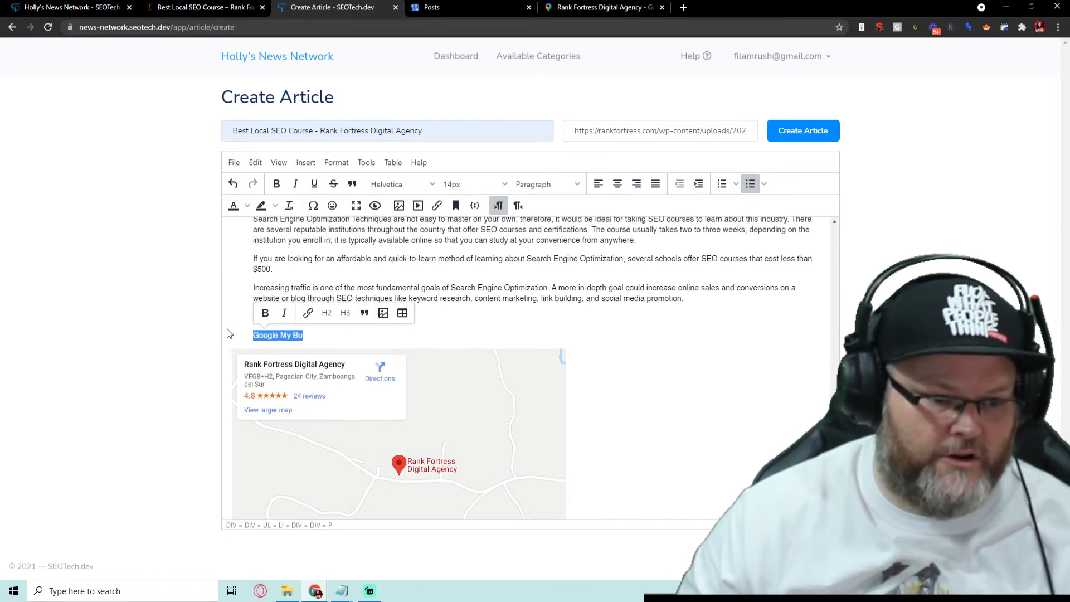
pyautogui.write('Google My Business SEO')
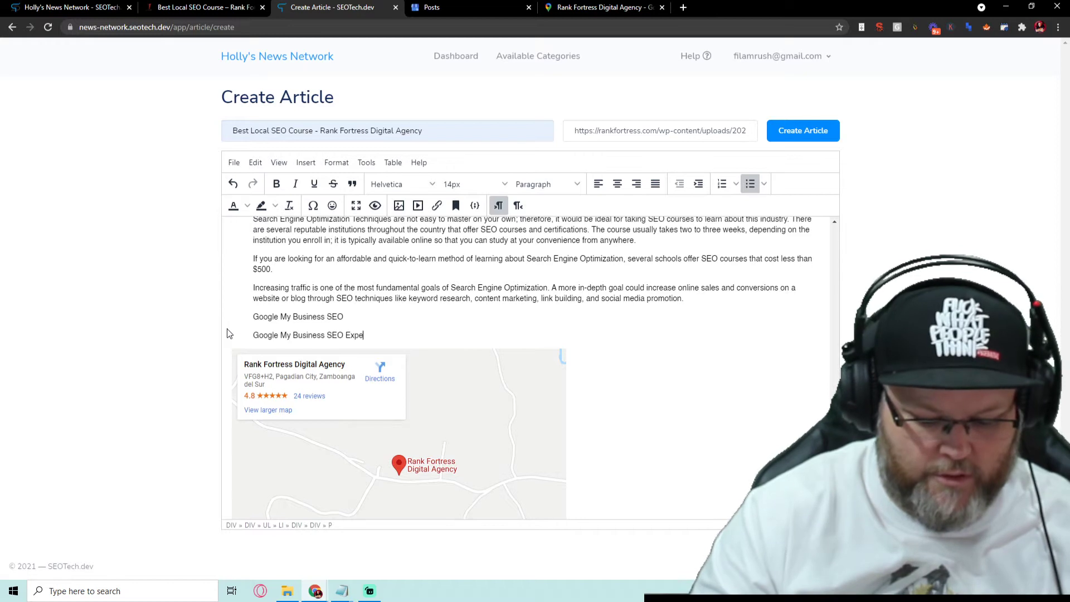
pyautogui.write('rt')
pyautogui.press('Return')
pyautogui.write('Local')
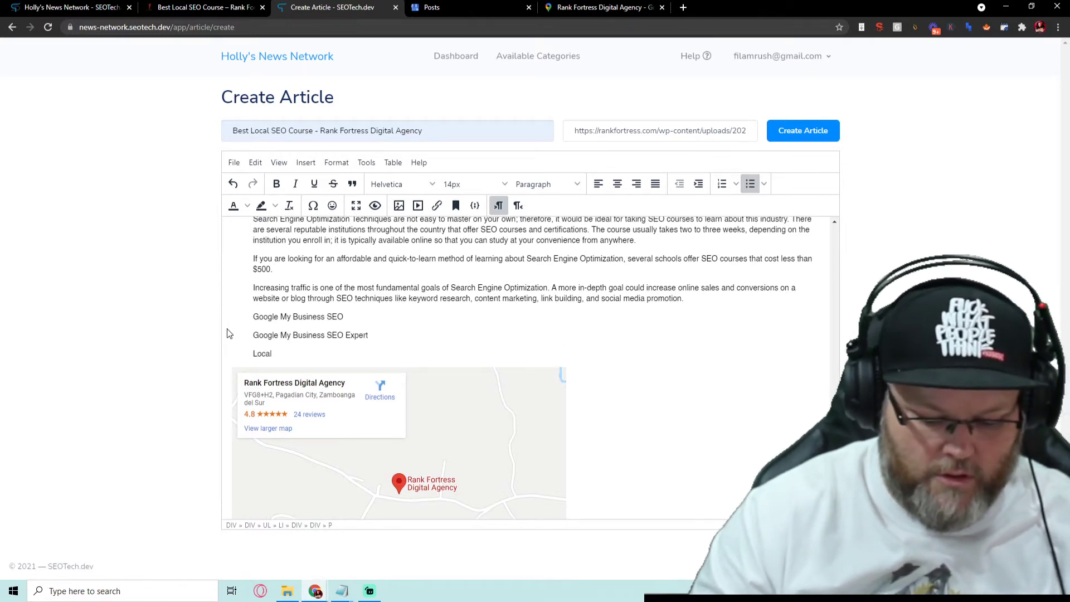
pyautogui.write('Google My Business SEO')
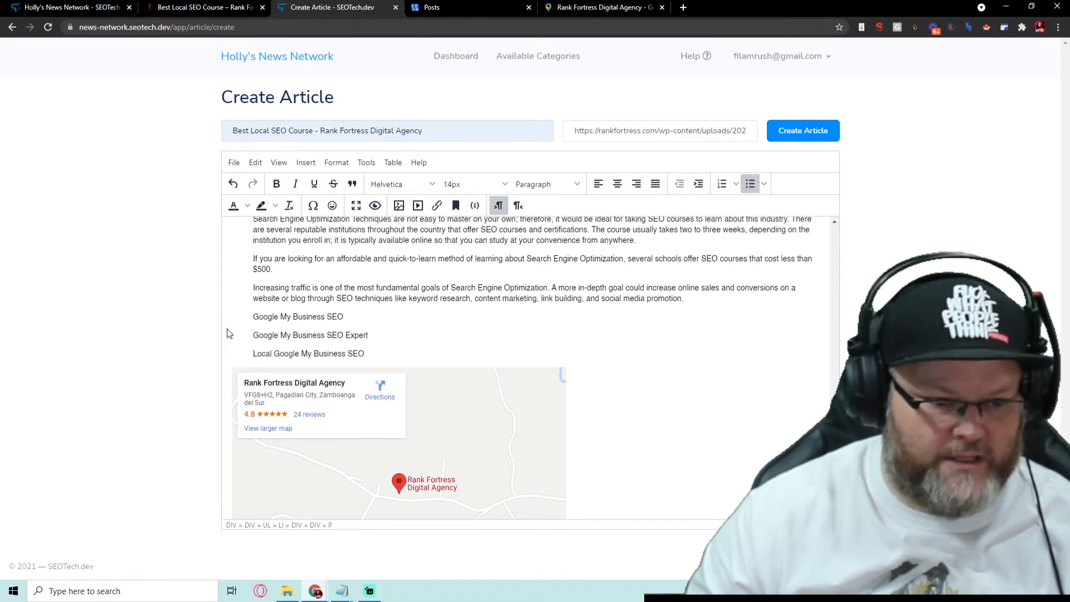
pyautogui.press('Return')
pyautogui.write('Local SEO')
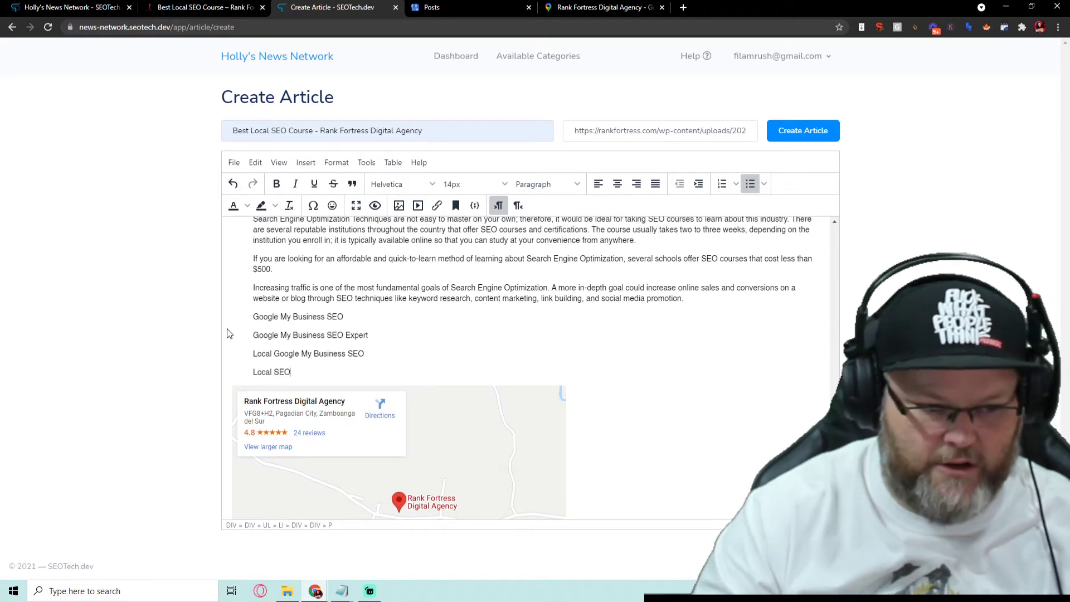
pyautogui.write('Local SEO Exper')
pyautogui.press('Return')
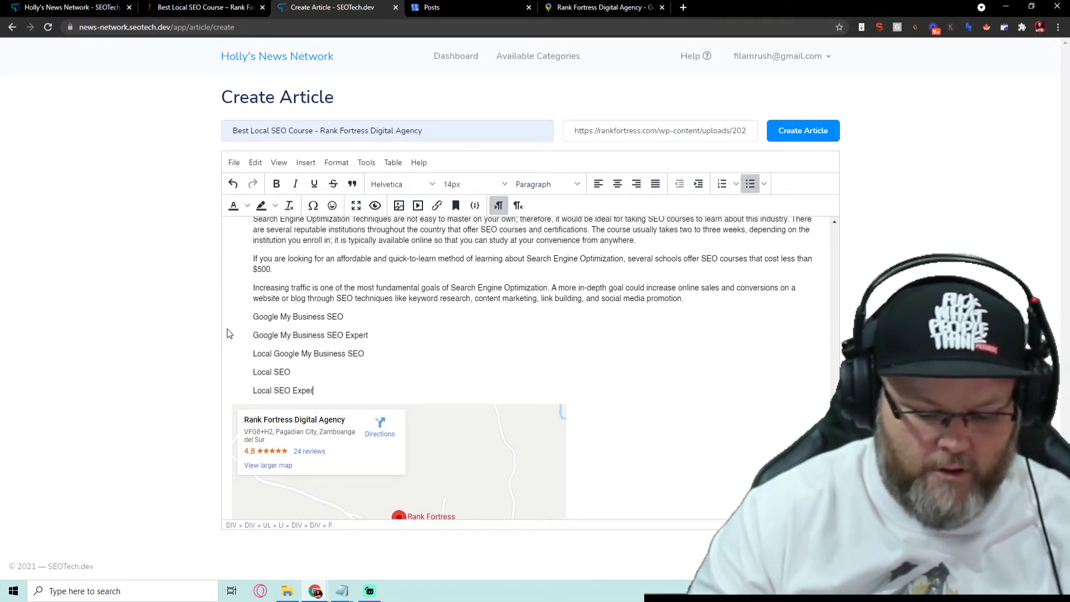
pyautogui.write('t')
pyautogui.press('Return')
pyautogui.write('Local SEO Co')
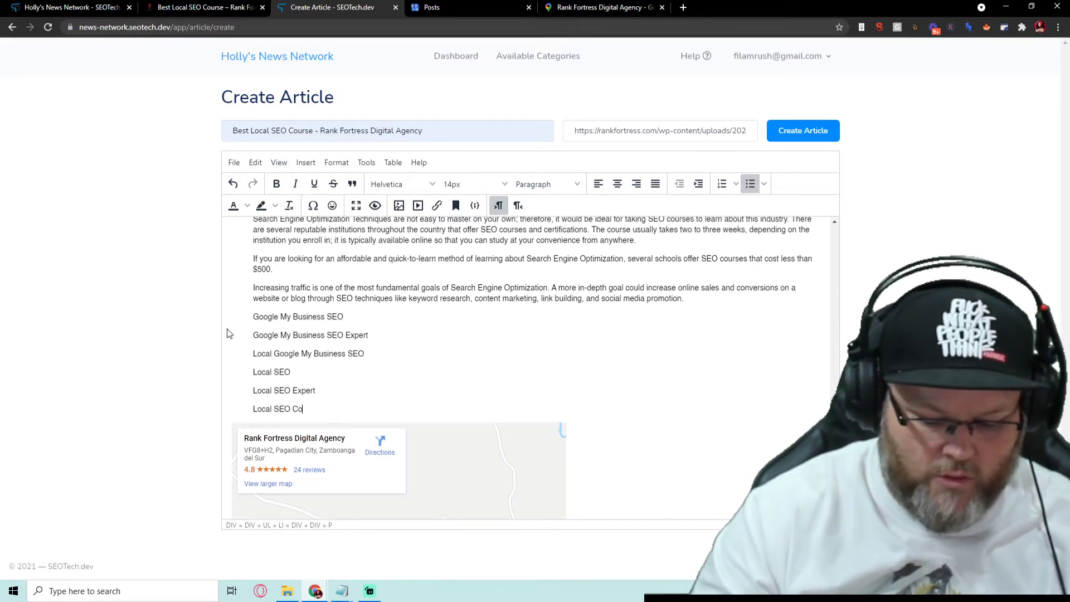
pyautogui.write('urse')
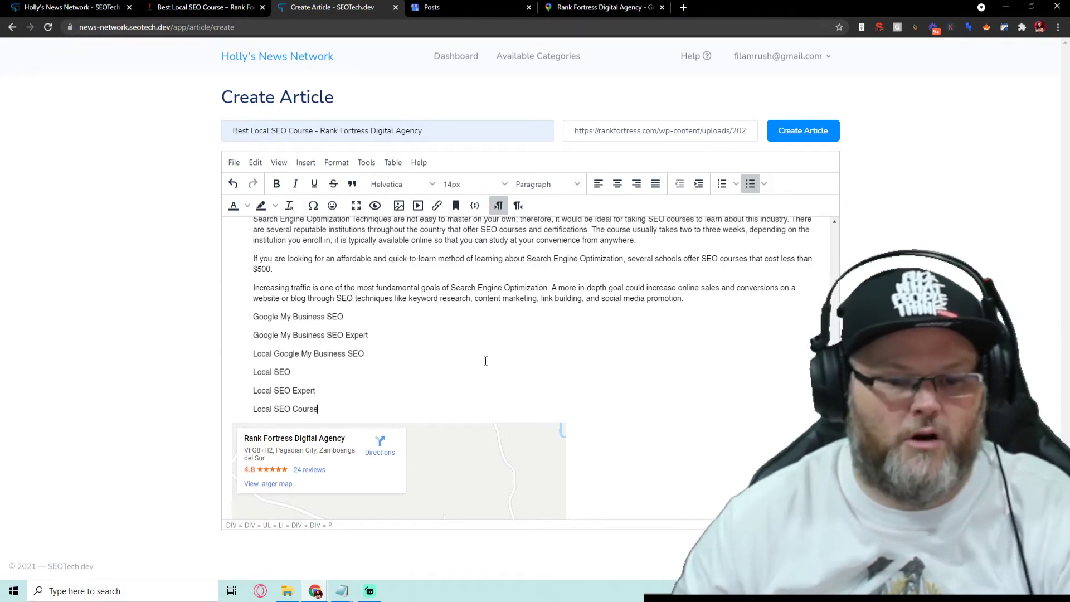
pyautogui.scroll(10, 555, 352)
pyautogui.scroll(10, 543, 320)
pyautogui.scroll(10, 528, 321)
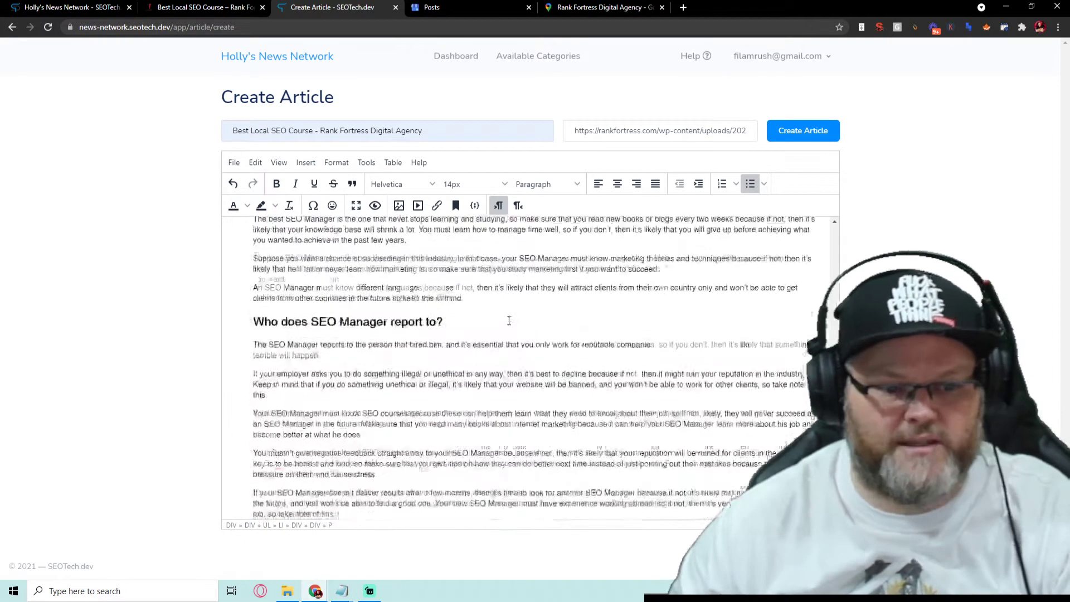
pyautogui.scroll(5, 508, 321)
pyautogui.scroll(5, 502, 316)
pyautogui.scroll(5, 494, 309)
pyautogui.scroll(5, 476, 299)
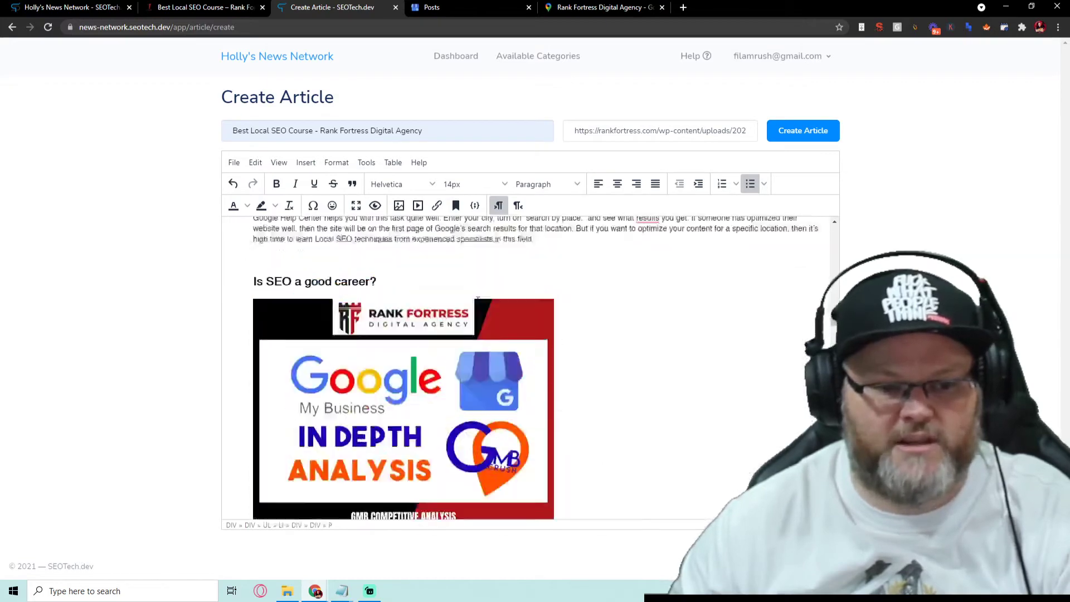
pyautogui.scroll(5, 475, 300)
pyautogui.scroll(5, 470, 299)
pyautogui.scroll(5, 466, 301)
pyautogui.scroll(5, 461, 303)
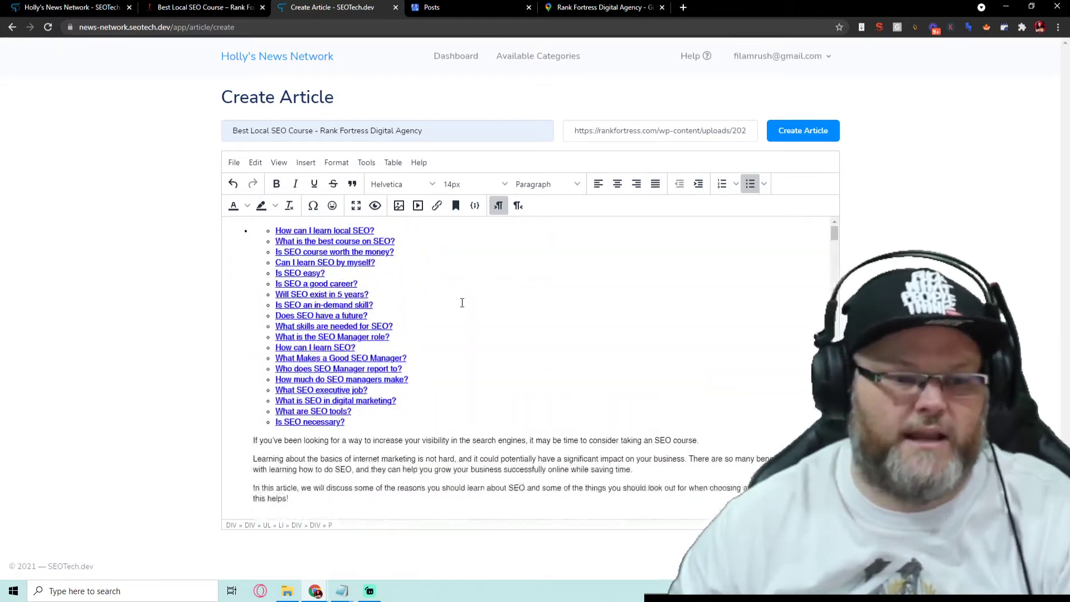
pyautogui.scroll(-5, 462, 303)
pyautogui.scroll(-5, 462, 303)
pyautogui.scroll(-5, 462, 304)
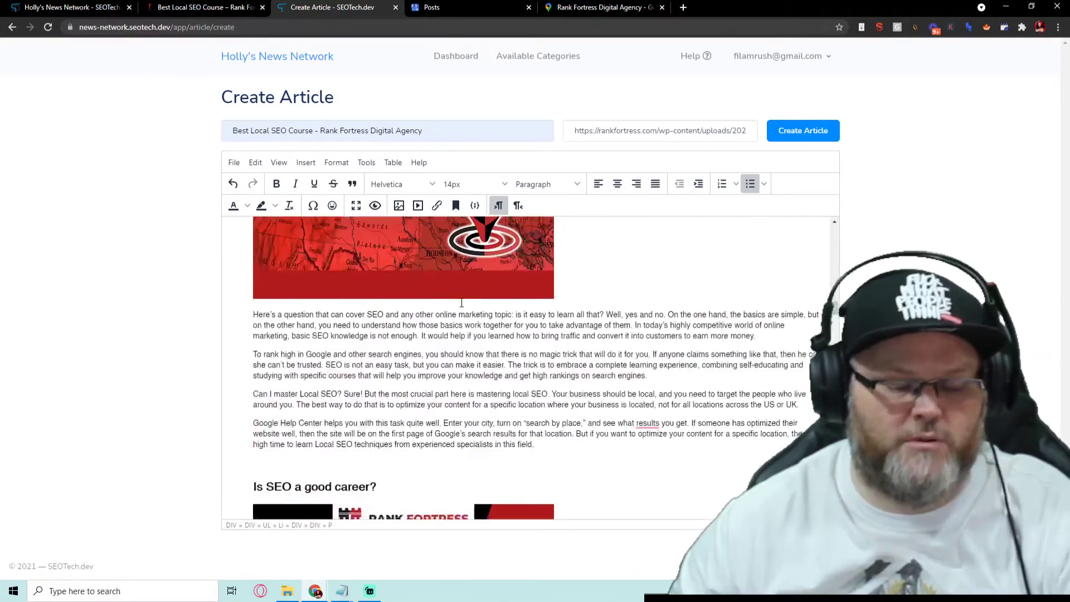
pyautogui.scroll(-5, 461, 303)
pyautogui.scroll(-5, 460, 303)
pyautogui.scroll(-5, 461, 303)
pyautogui.scroll(-5, 461, 302)
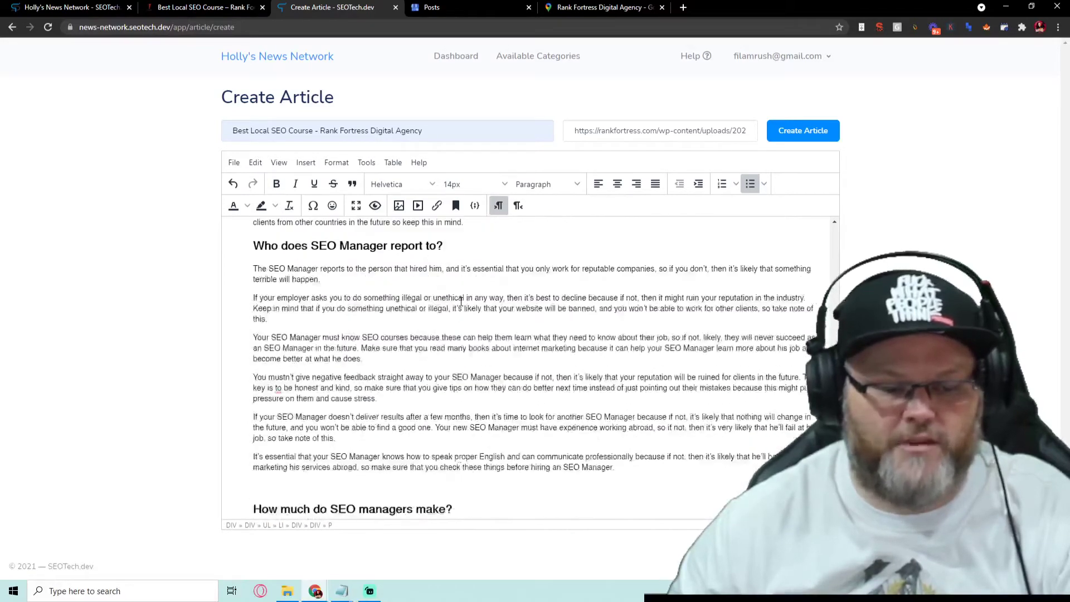
pyautogui.scroll(-5, 461, 301)
pyautogui.scroll(-5, 461, 301)
pyautogui.scroll(-5, 460, 302)
pyautogui.scroll(-5, 456, 305)
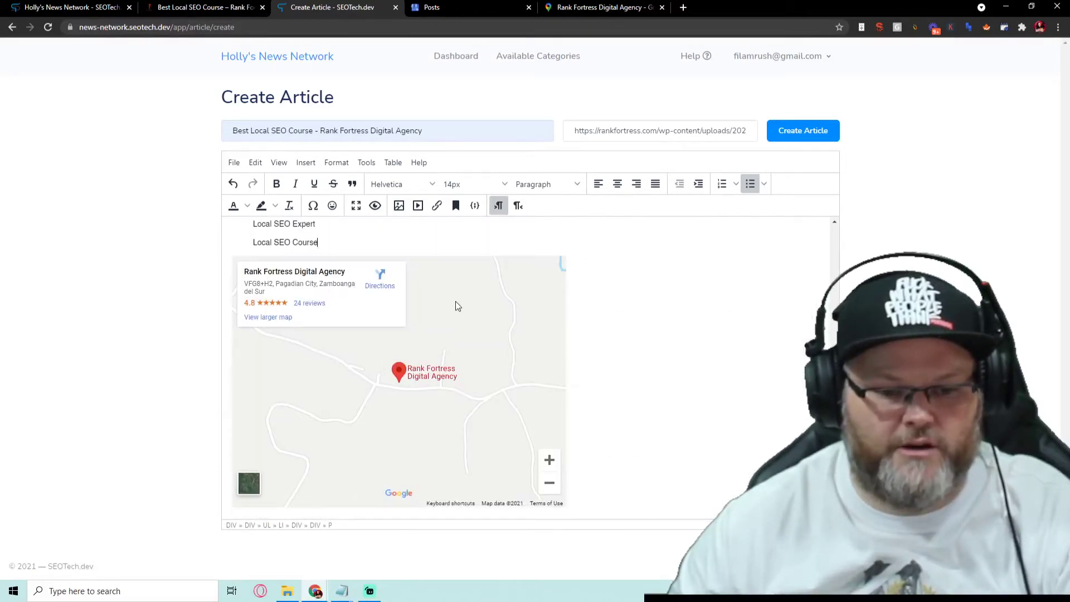
pyautogui.scroll(2, 454, 305)
pyautogui.scroll(3, 454, 303)
pyautogui.scroll(2, 453, 300)
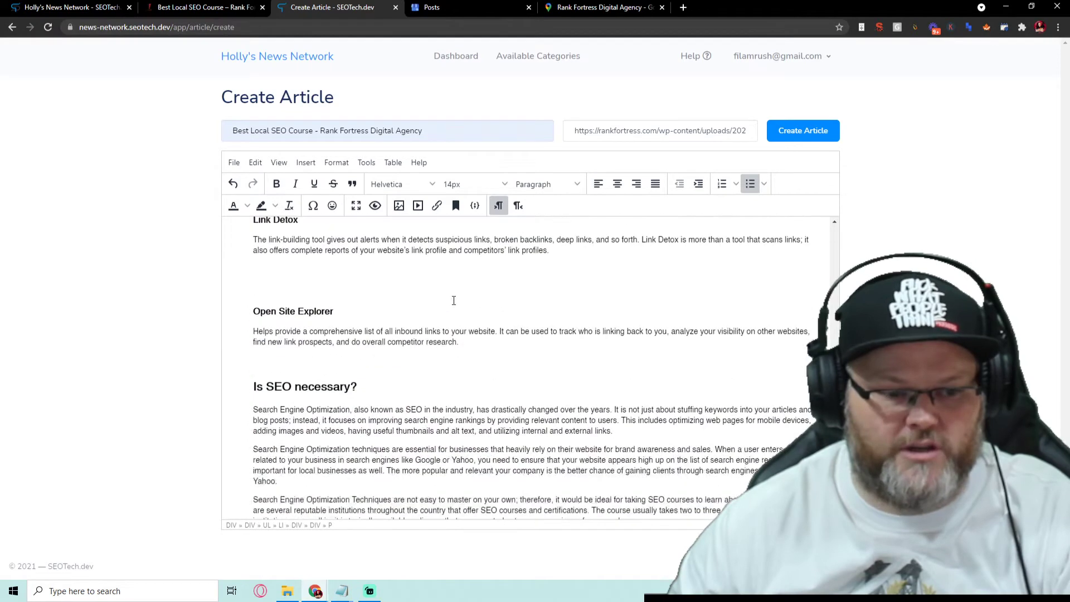
pyautogui.scroll(1, 445, 298)
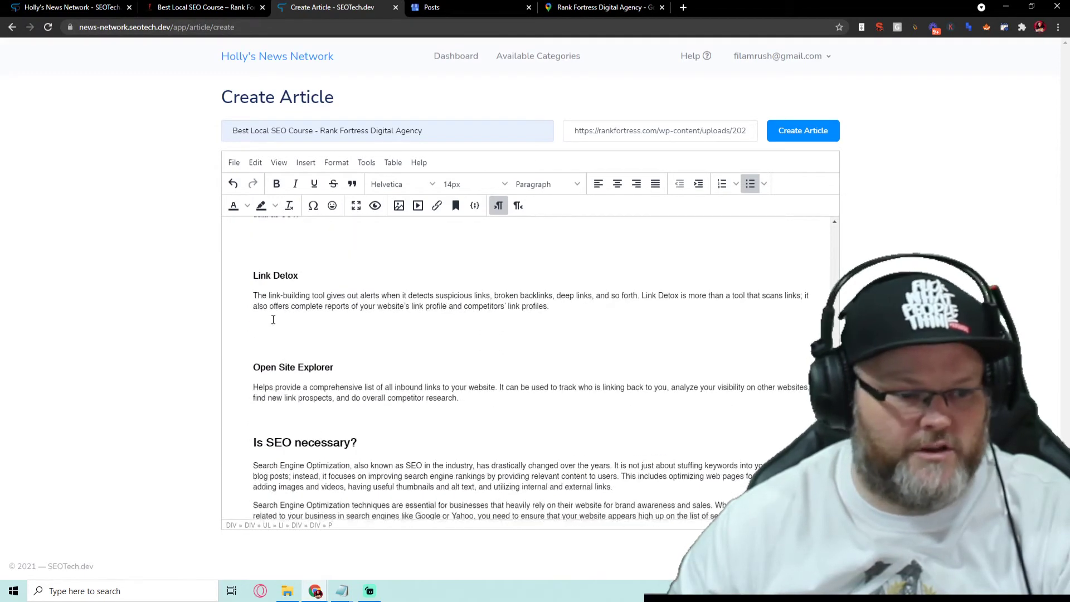
pyautogui.scroll(1, 282, 334)
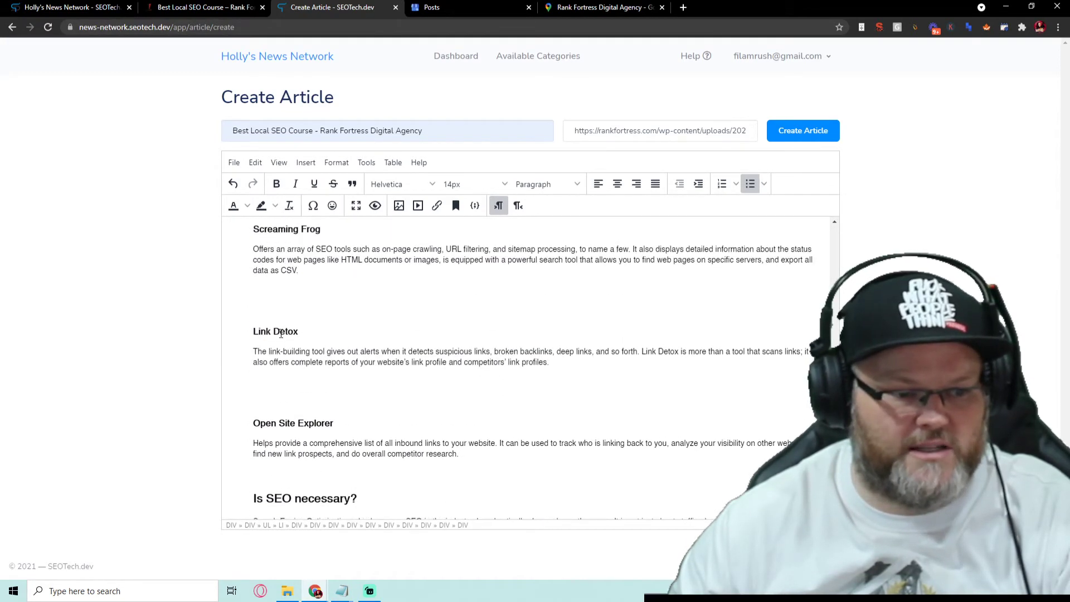
# - Delete the empty lines below Link Detox, before Open Site Explorer, and below the Moz paragraph
pyautogui.press('BackSpace')
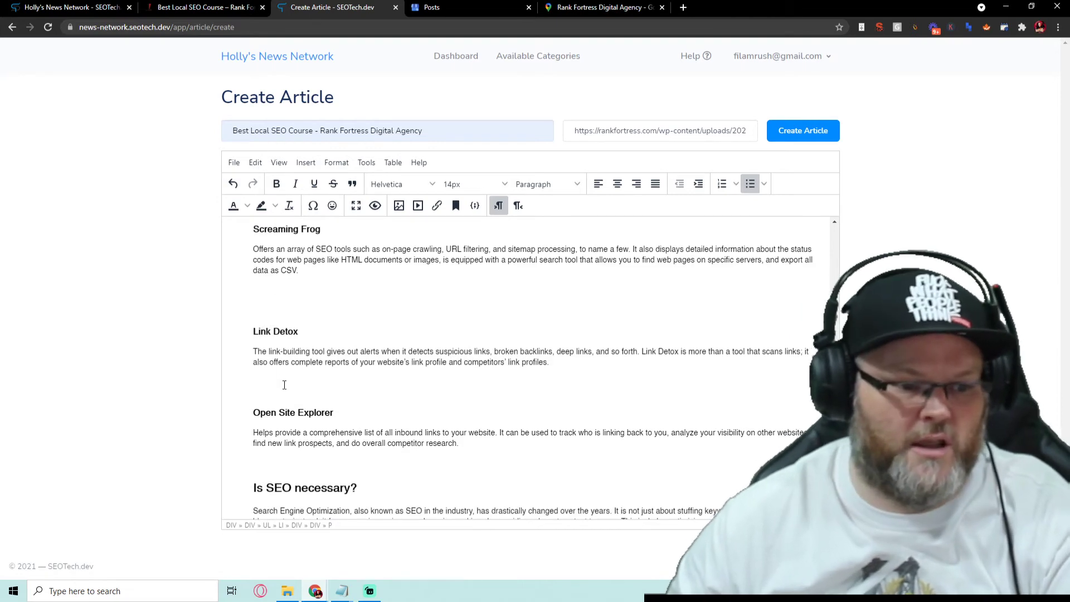
pyautogui.click(283, 381)
pyautogui.press('BackSpace')
pyautogui.scroll(-5, 291, 299)
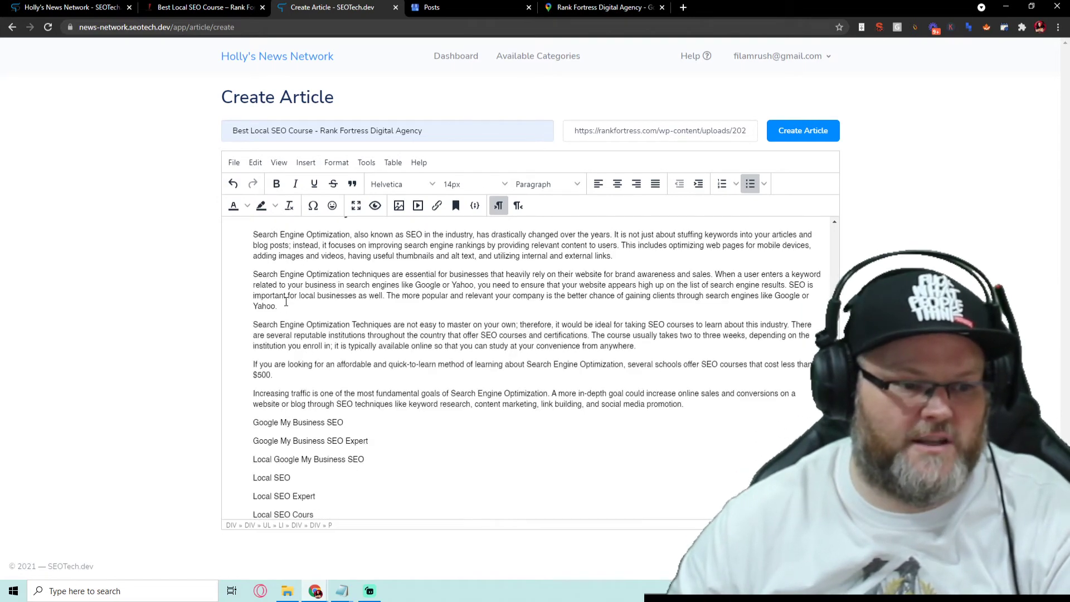
pyautogui.scroll(6, 290, 310)
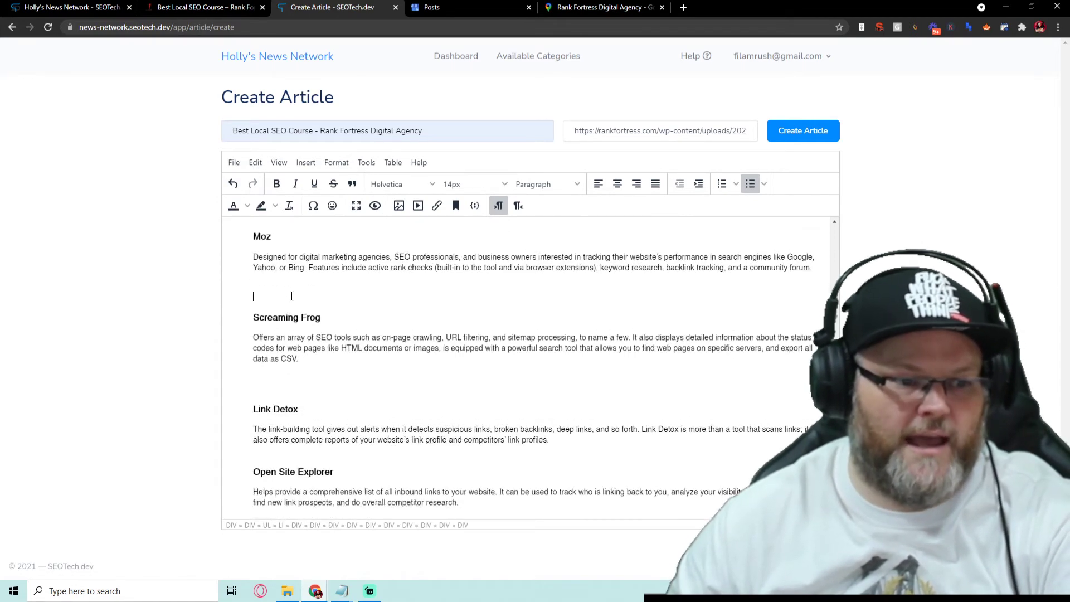
pyautogui.press('BackSpace')
pyautogui.scroll(3, 294, 301)
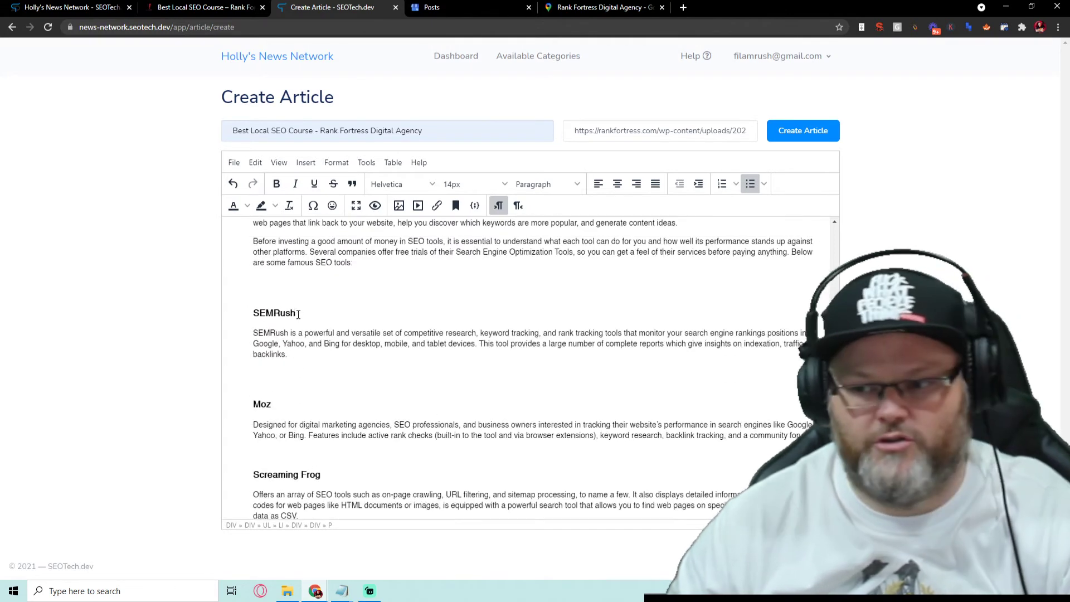